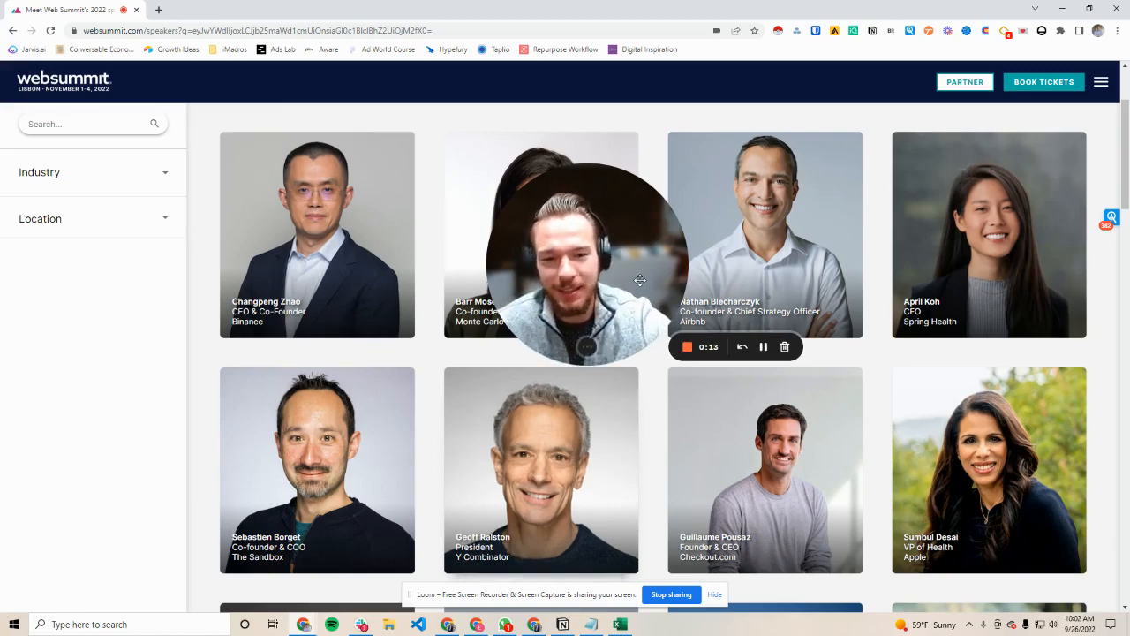
# - Look through the first page of Web Summit speaker cards, from the heading banner down to the page numbers
pyautogui.moveTo(623, 259); pyautogui.dragTo(149, 483)
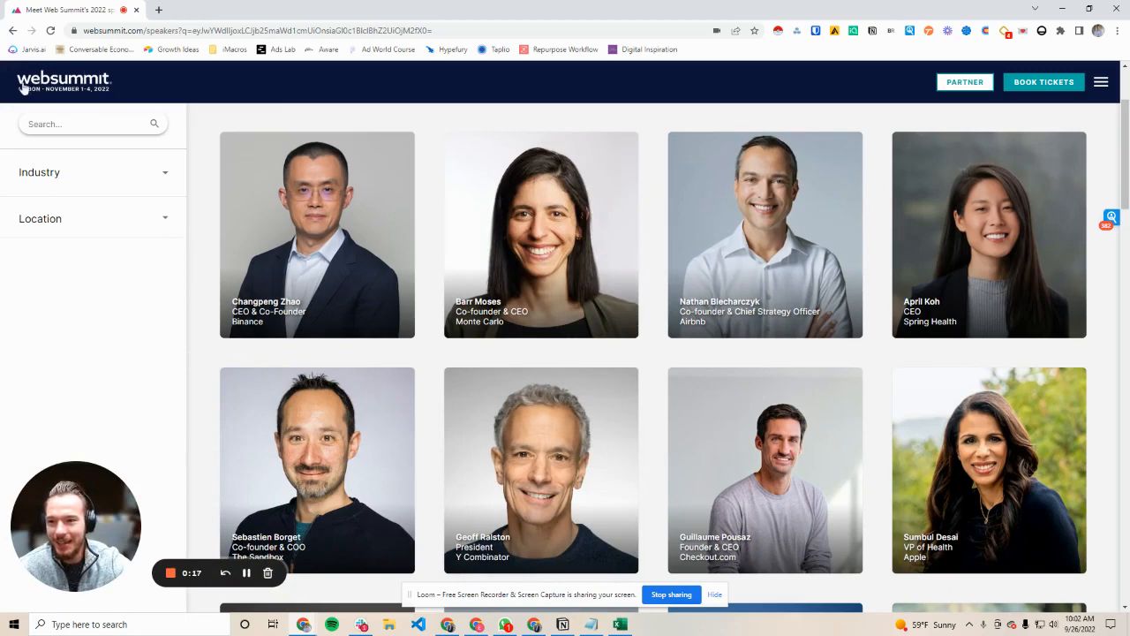
pyautogui.scroll(2, 27, 91)
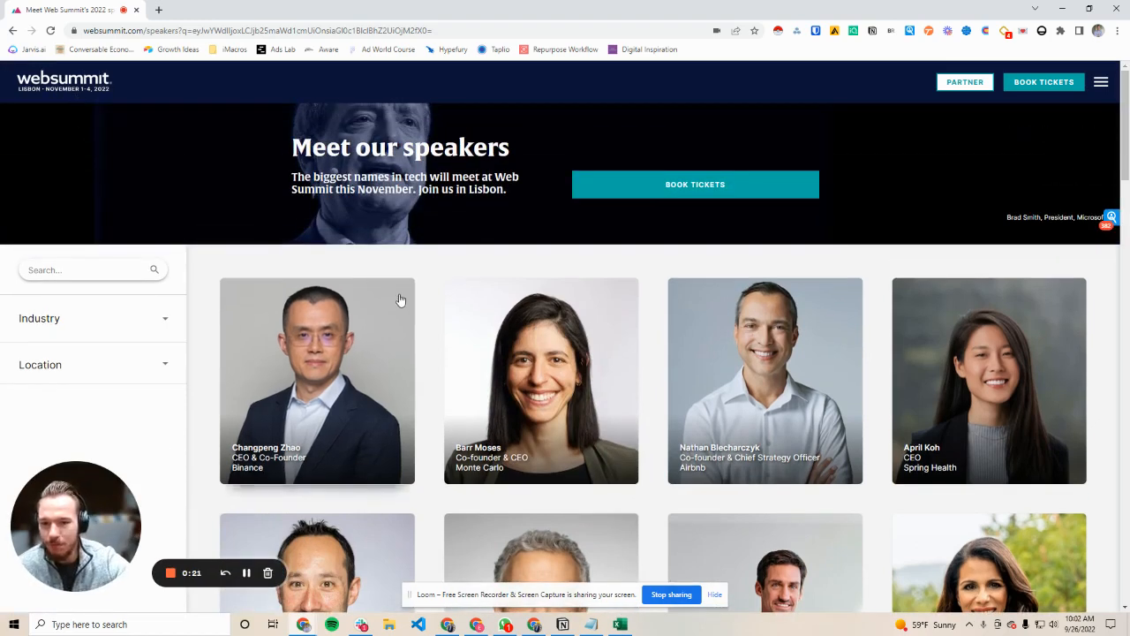
pyautogui.scroll(-1, 430, 311)
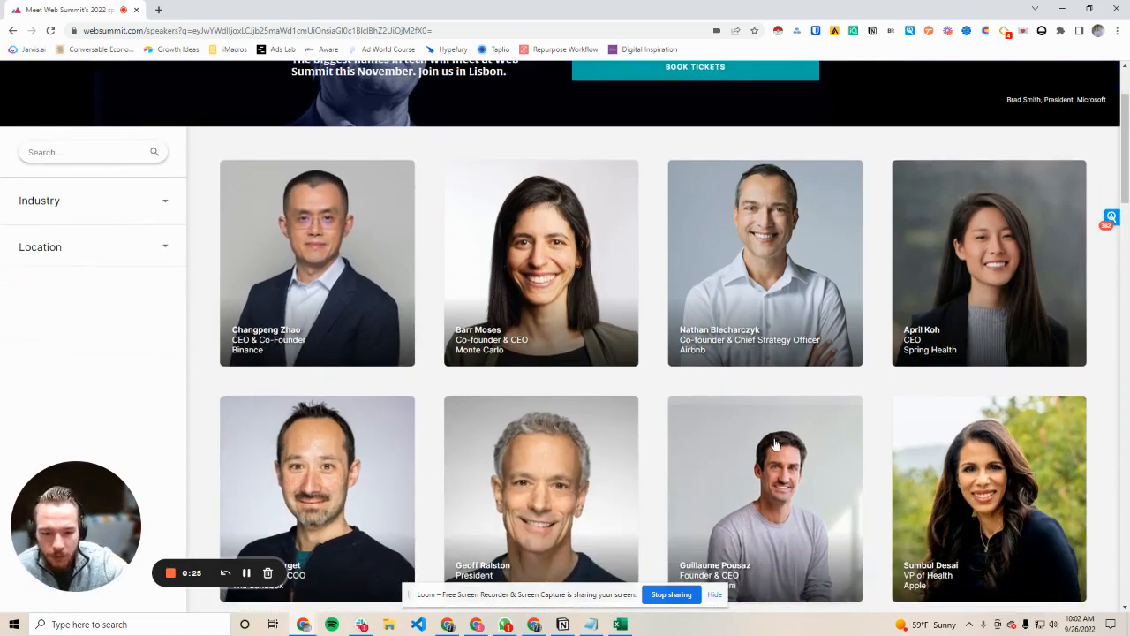
pyautogui.scroll(-3, 757, 422)
pyautogui.scroll(-1, 680, 374)
pyautogui.scroll(-4, 681, 373)
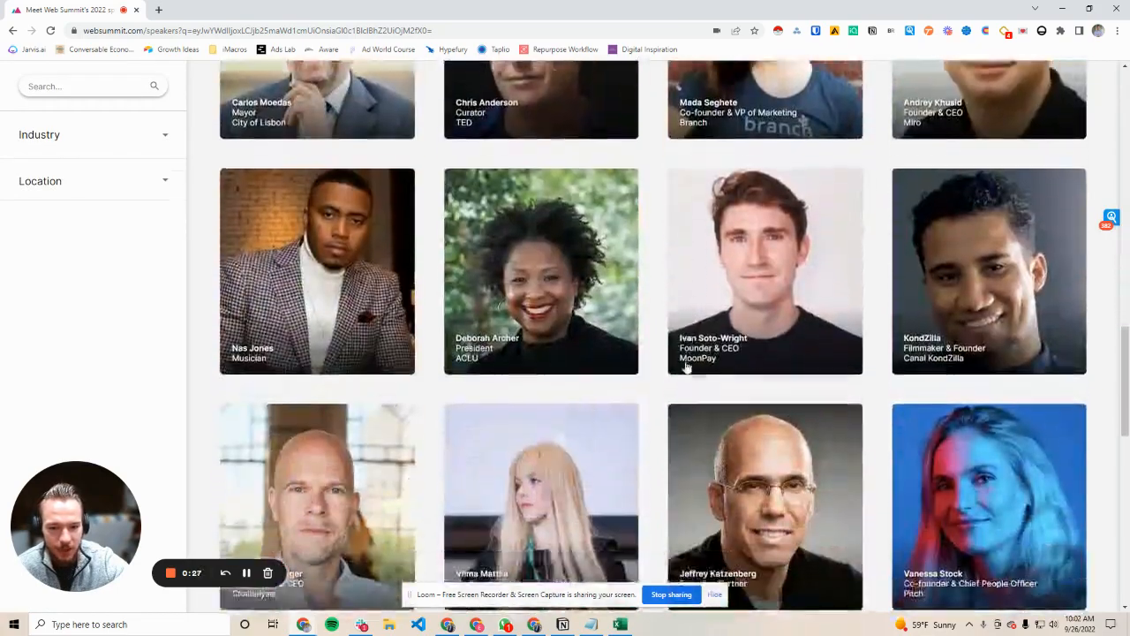
pyautogui.scroll(1, 687, 367)
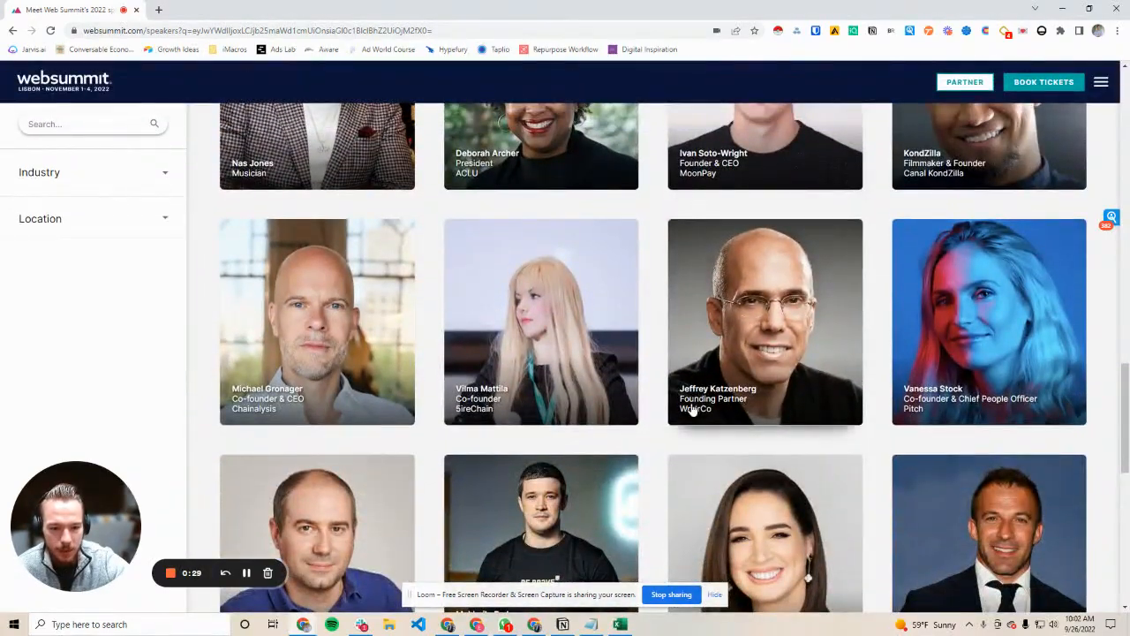
pyautogui.scroll(-5, 702, 413)
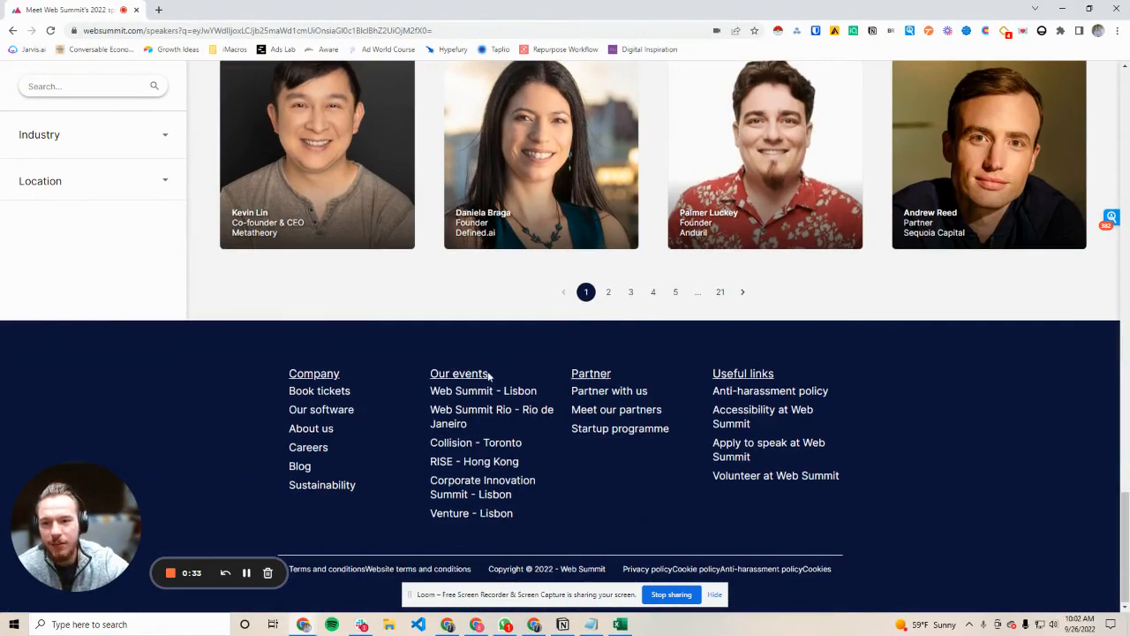
pyautogui.scroll(10, 442, 336)
pyautogui.scroll(-1, 487, 376)
pyautogui.scroll(-3, 486, 376)
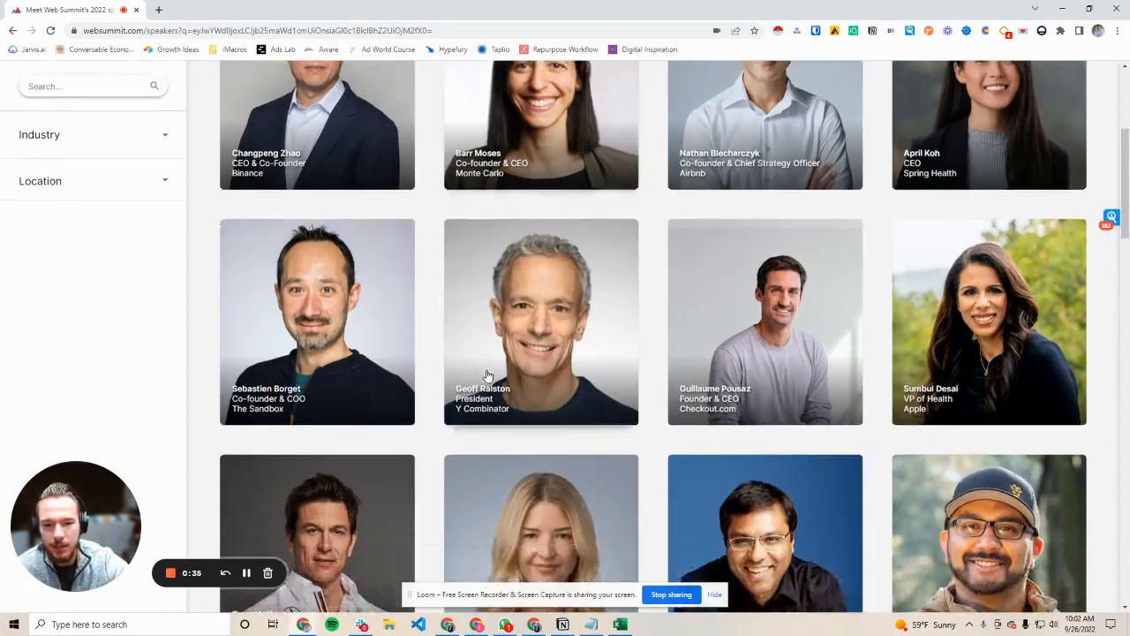
pyautogui.scroll(4, 487, 375)
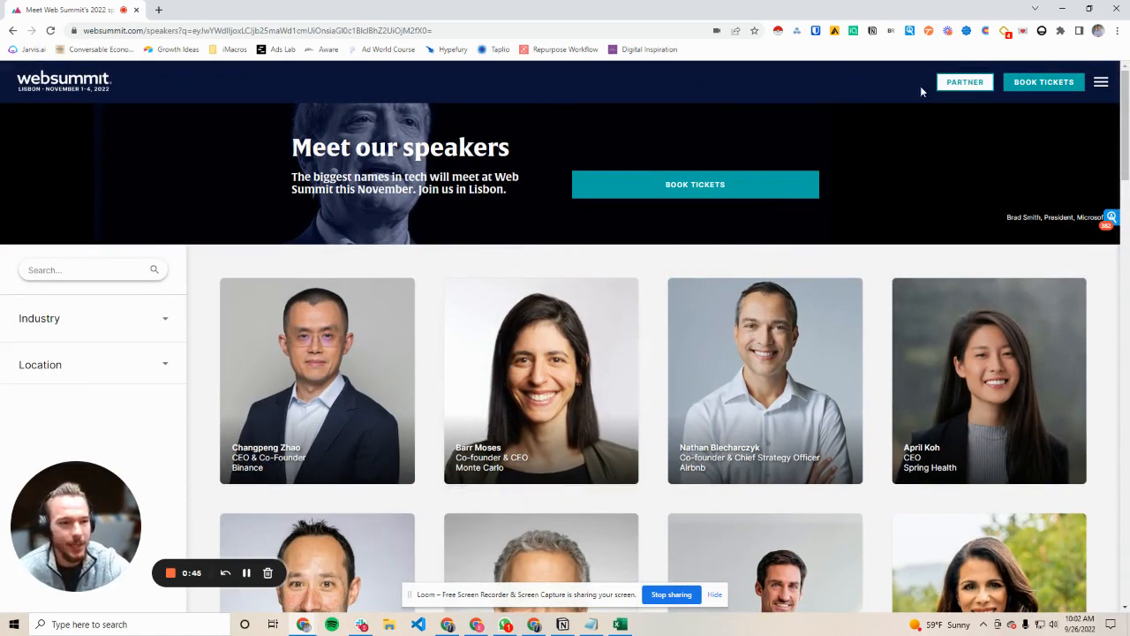
# - Open the Clay extension on the speakers page and review the text columns of the autodetected list
pyautogui.click(989, 32)
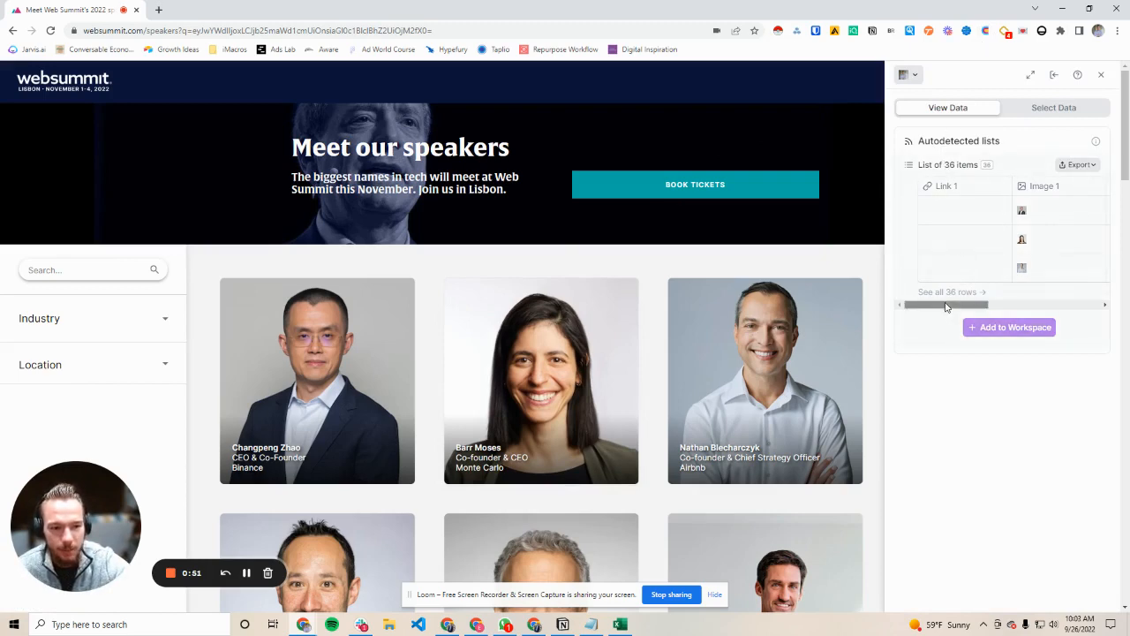
pyautogui.moveTo(949, 305); pyautogui.dragTo(1017, 307)
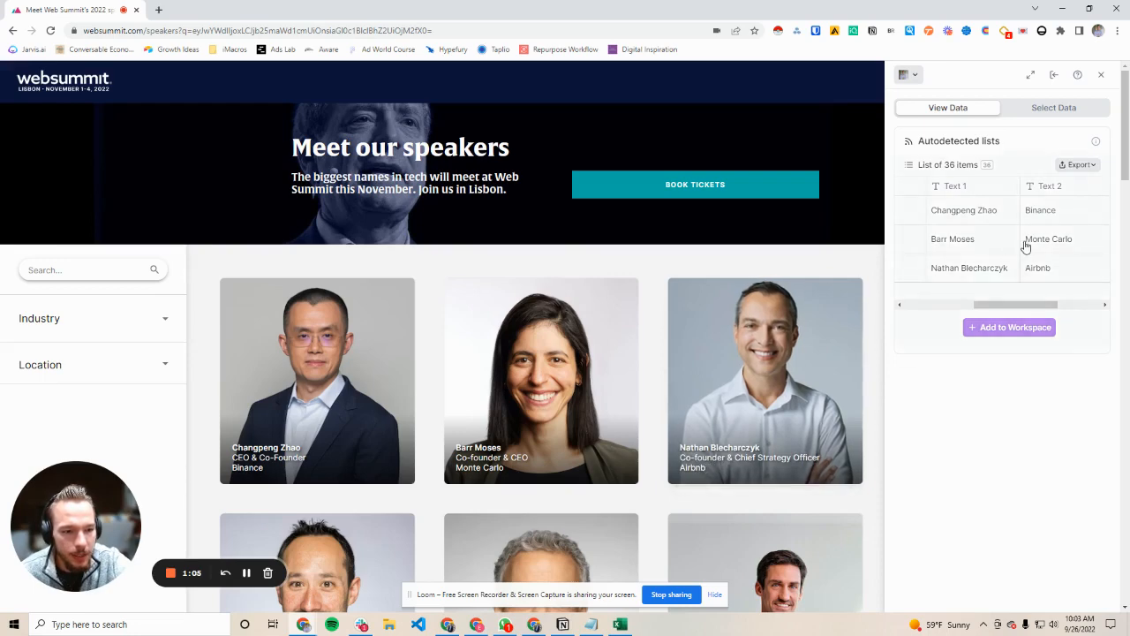
pyautogui.hscroll(1, 1021, 248)
pyautogui.hscroll(-1, 1018, 249)
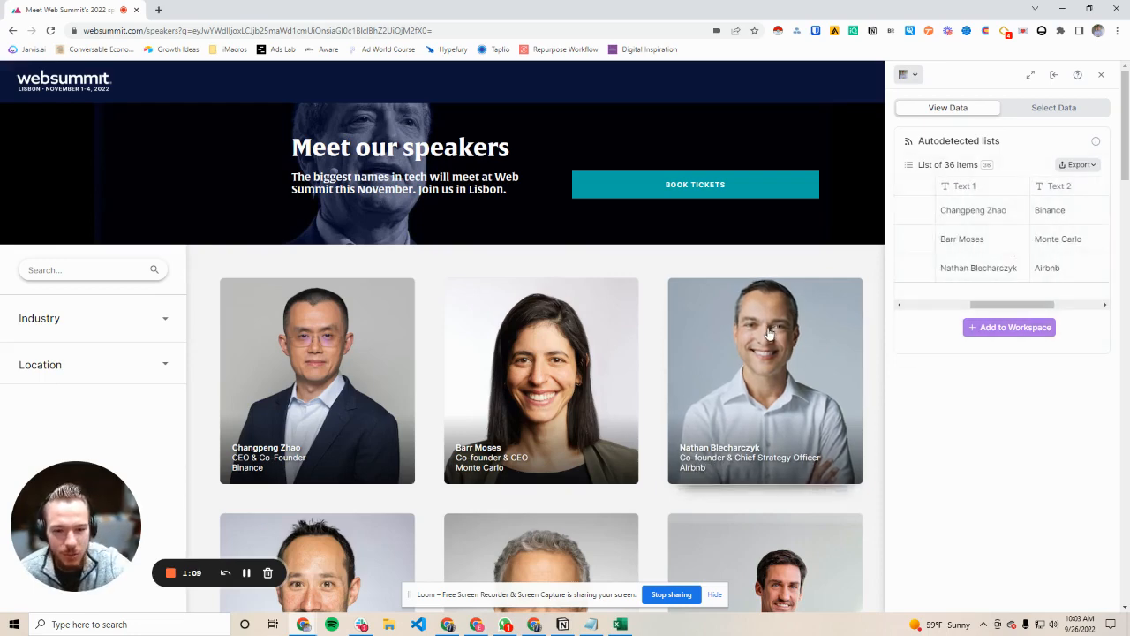
# - Page through the speaker listing up to page 21 to collect every speaker, add the list to the workspace, and switch to its Clay table
pyautogui.scroll(-1, 435, 421)
pyautogui.scroll(-8, 436, 422)
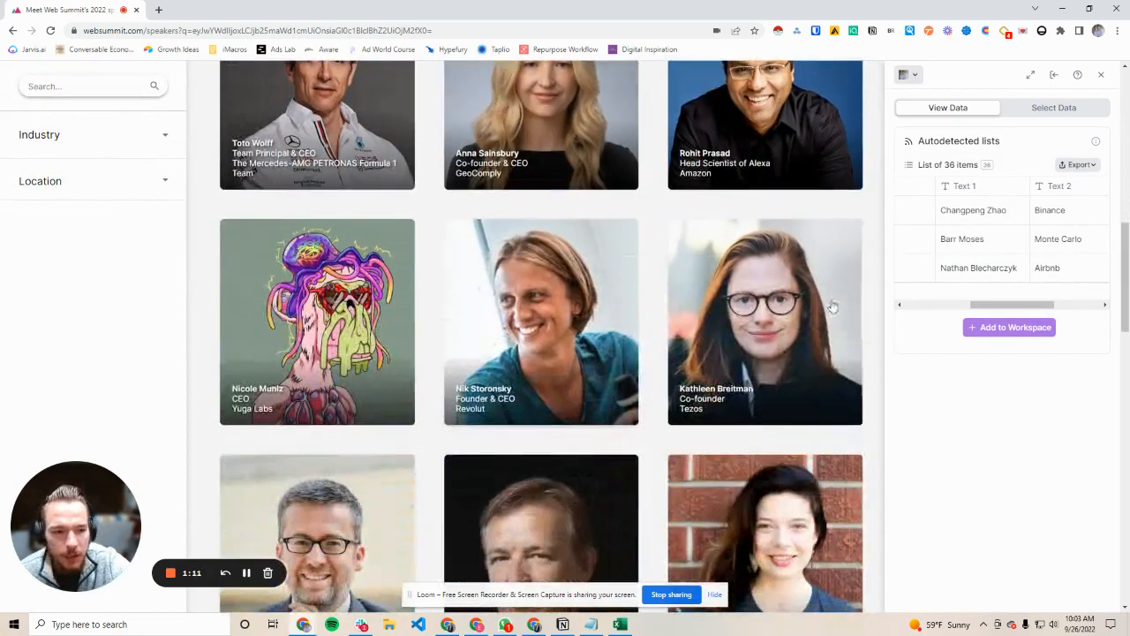
pyautogui.scroll(-10, 671, 291)
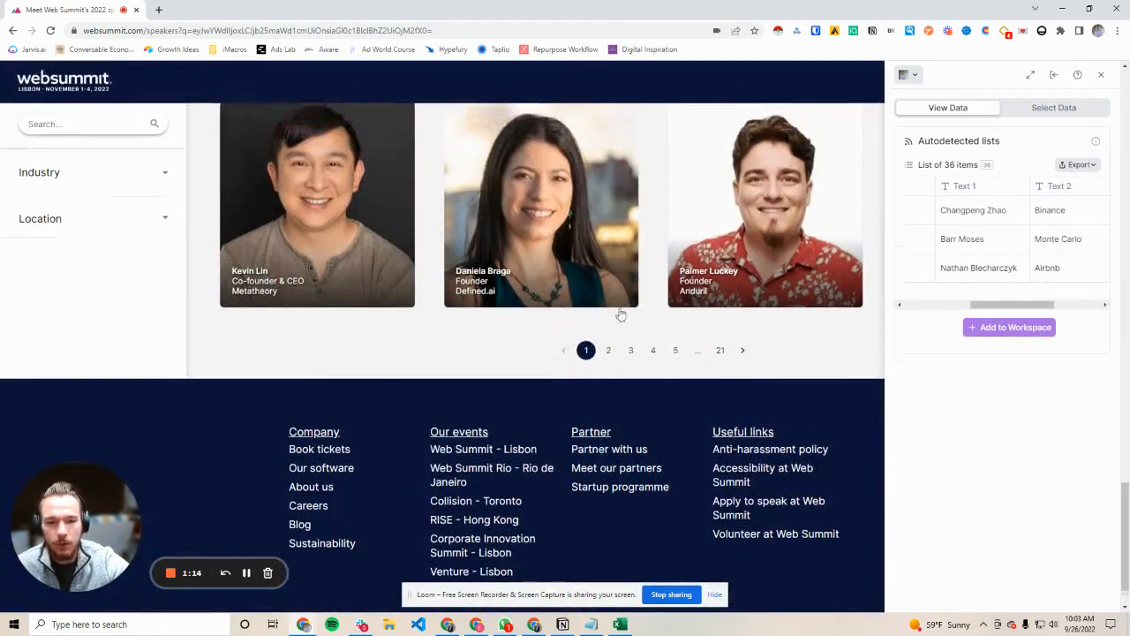
pyautogui.click(609, 350)
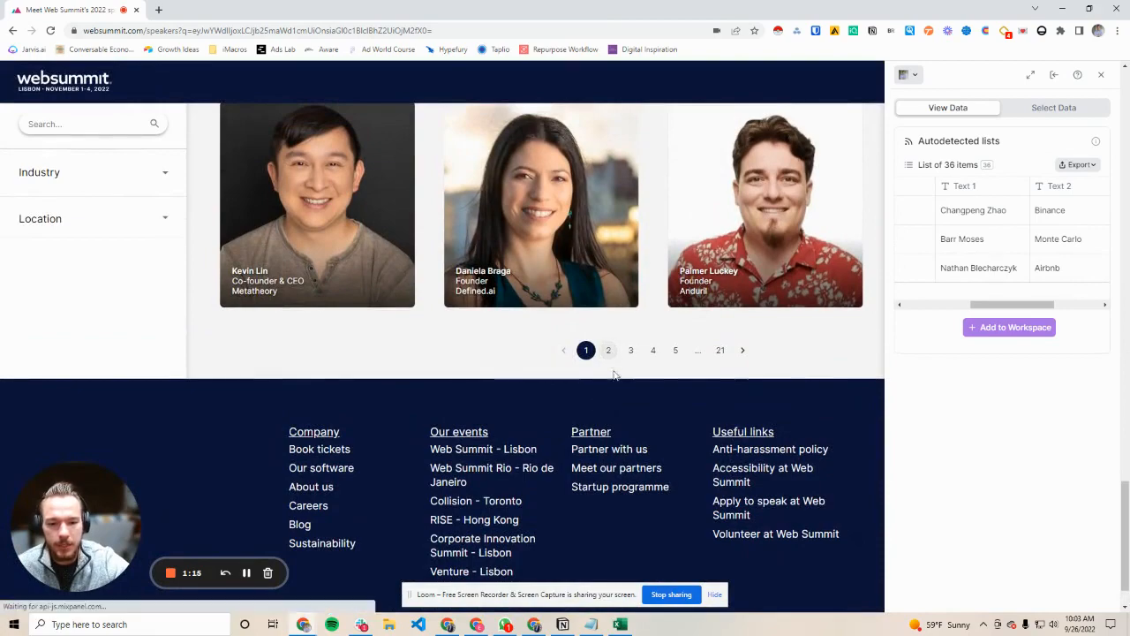
pyautogui.scroll(-10, 616, 365)
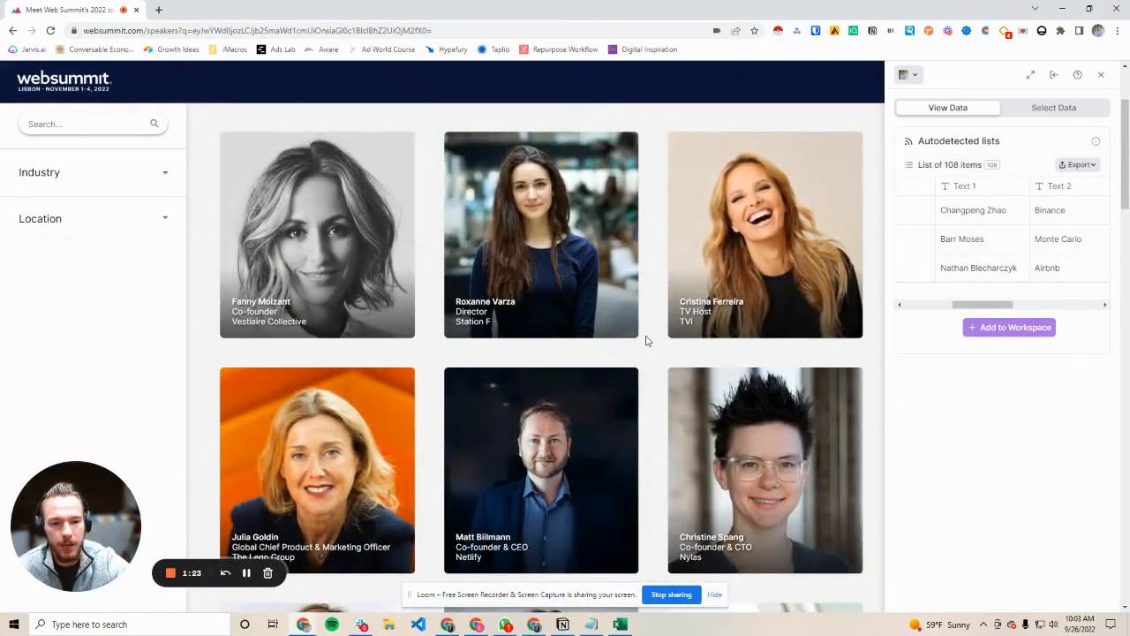
pyautogui.scroll(-10, 646, 336)
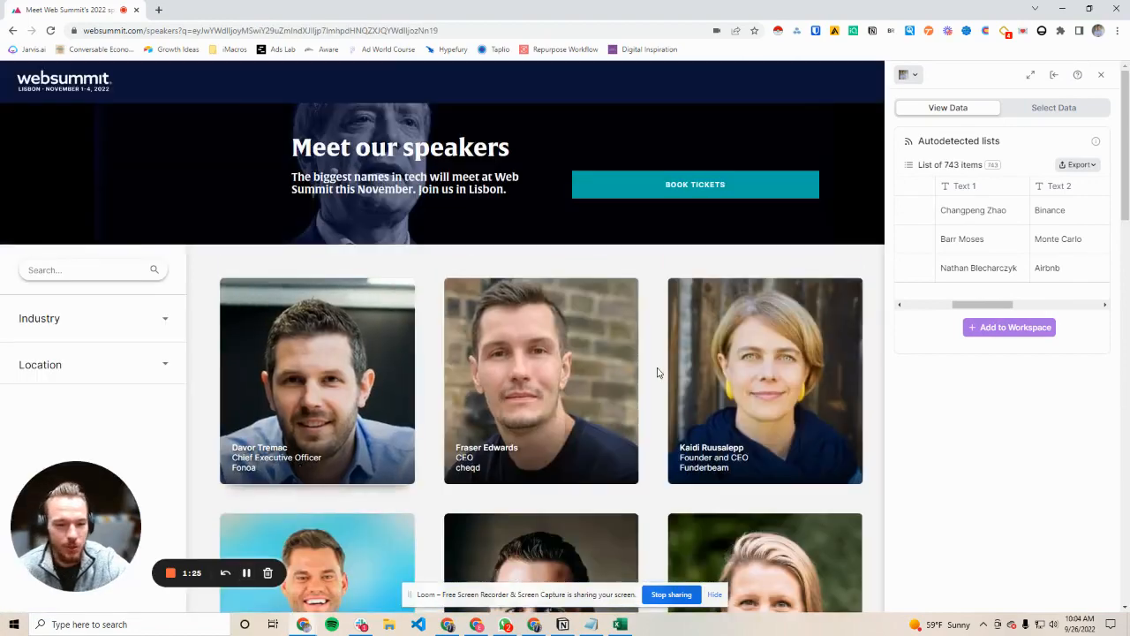
pyautogui.scroll(-10, 656, 374)
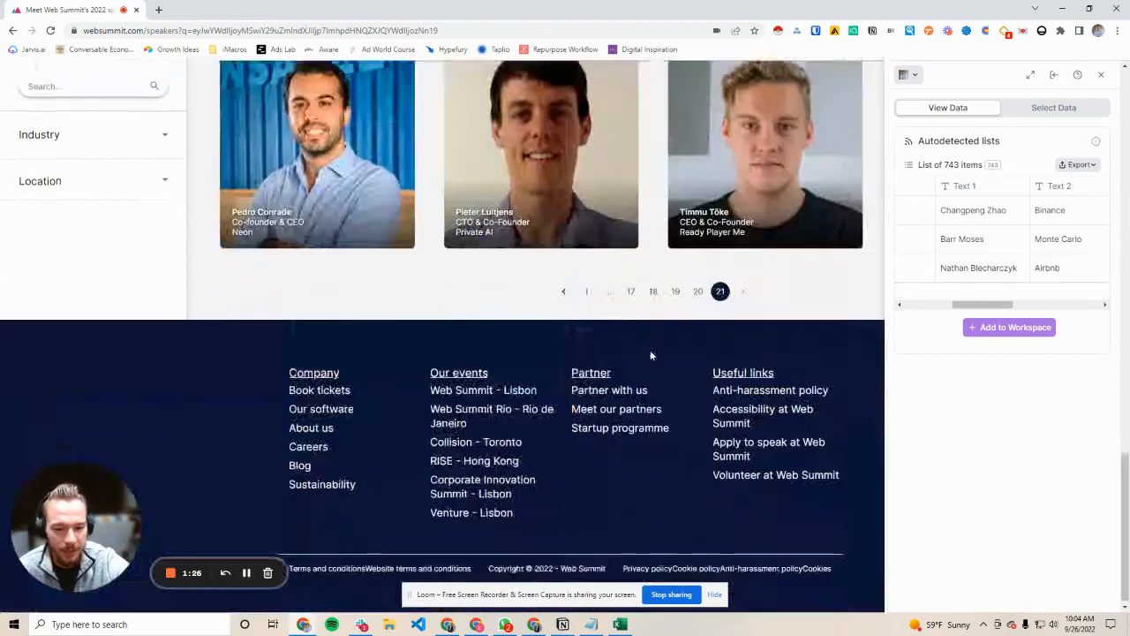
pyautogui.click(703, 295)
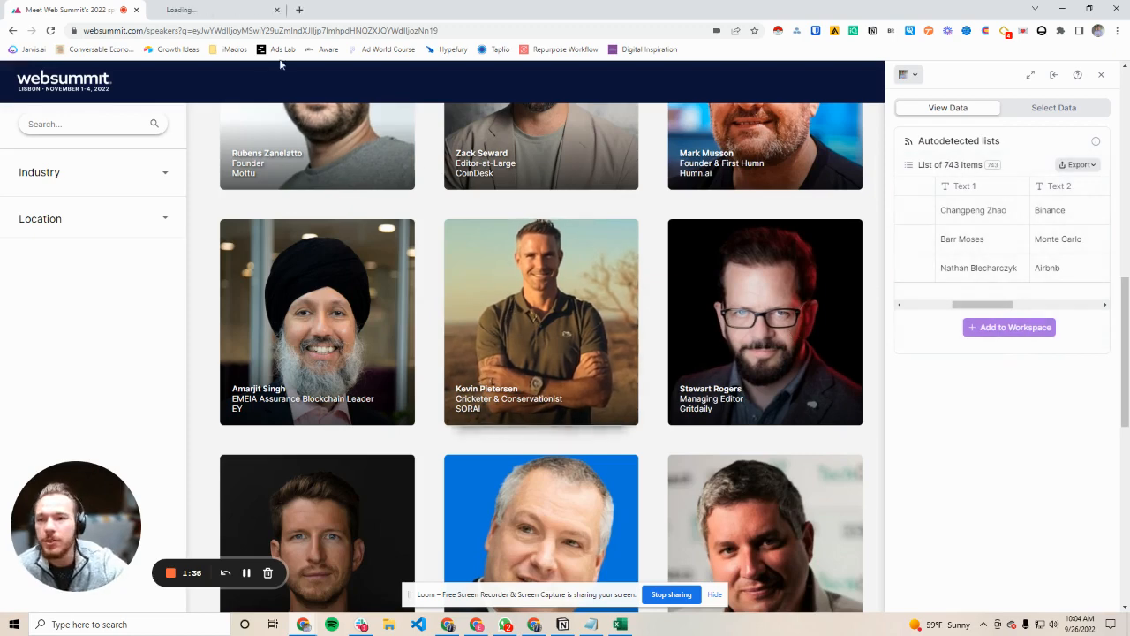
pyautogui.click(213, 11)
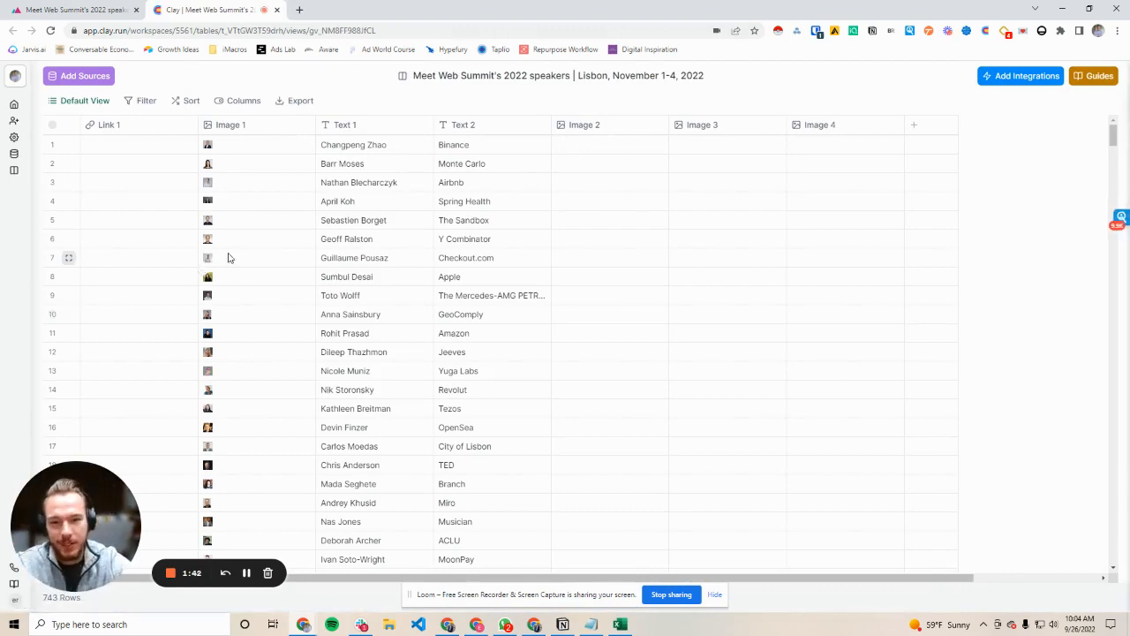
# - Start a LinkedIn Enrich Person from Search integration for the speakers table
pyautogui.click(1005, 77)
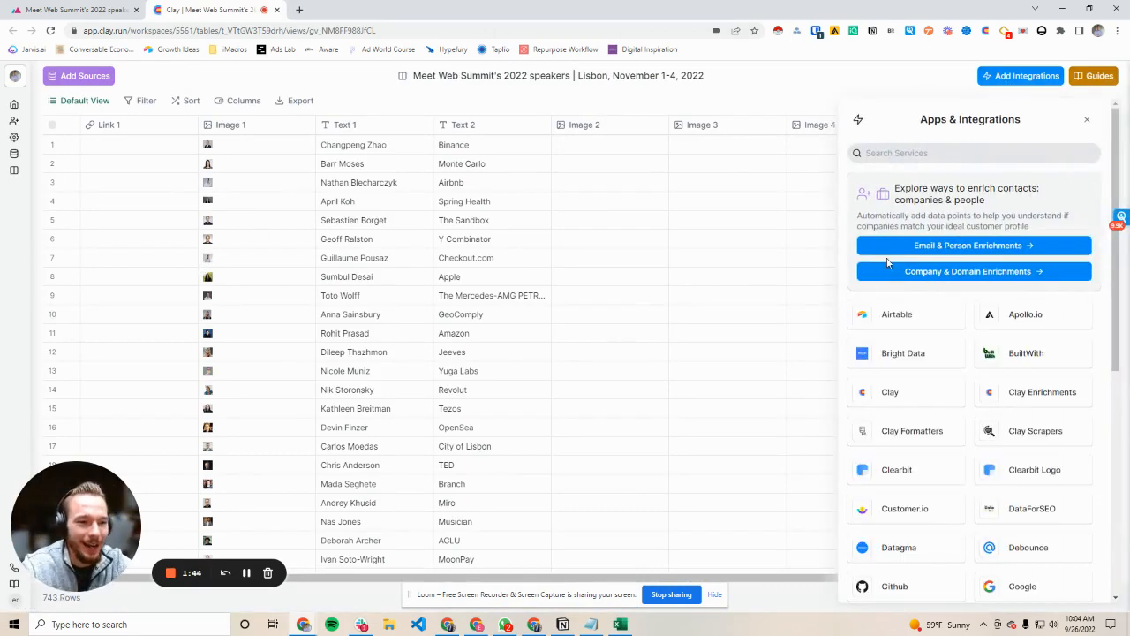
pyautogui.scroll(-2, 907, 551)
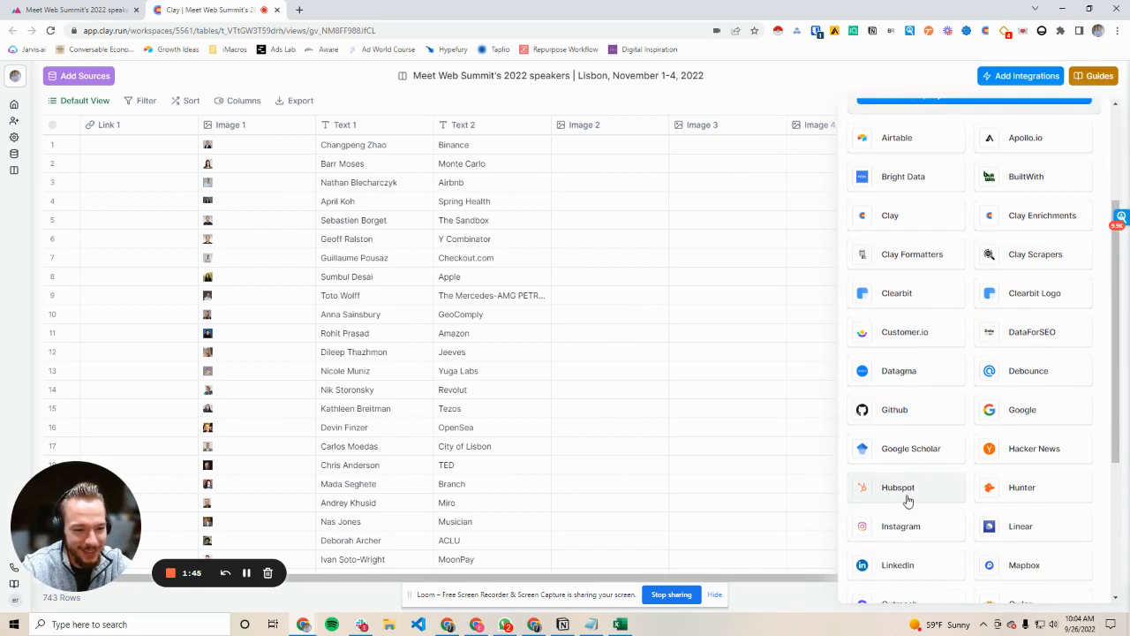
pyautogui.click(897, 566)
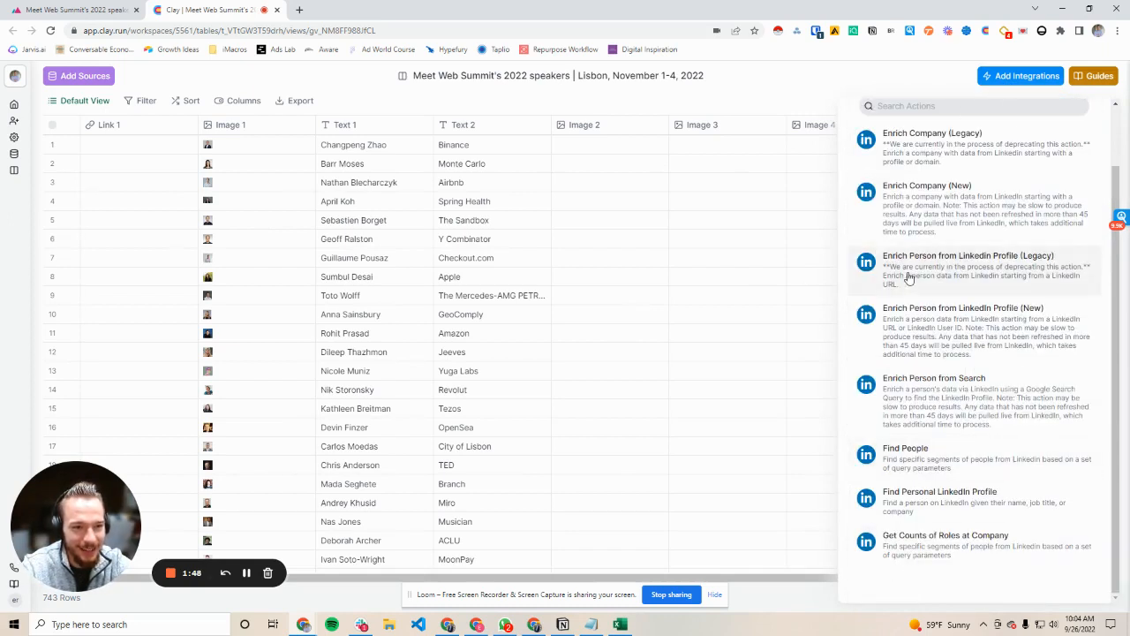
pyautogui.click(935, 421)
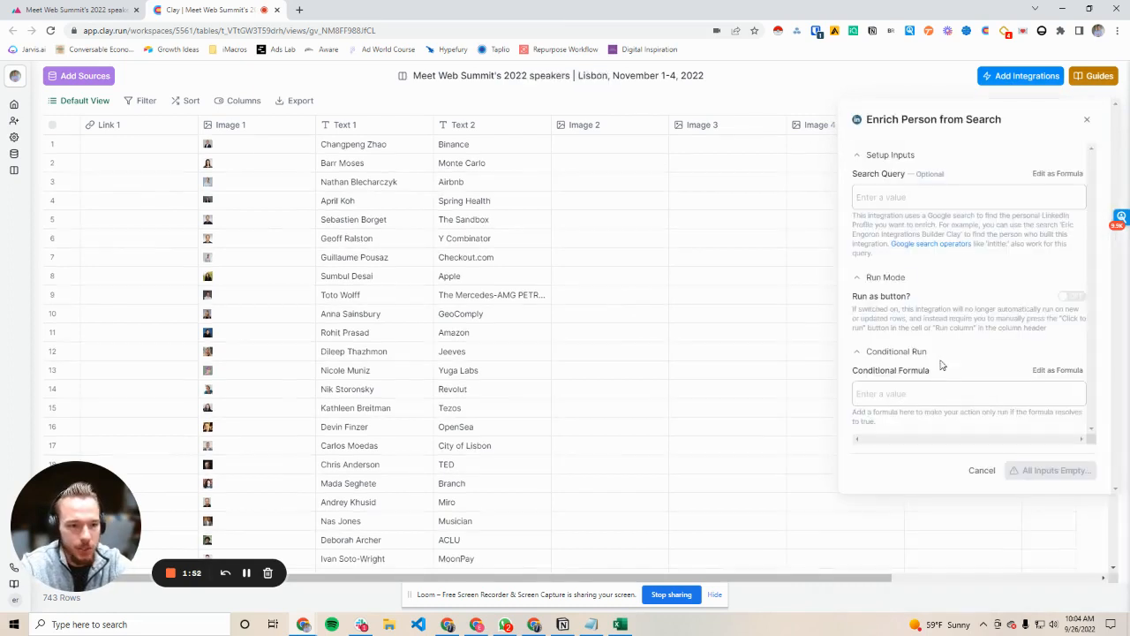
# - Build the search query from the Text 1 and Text 2 columns, save the enrichment, and run it on all 743 rows
pyautogui.click(892, 198)
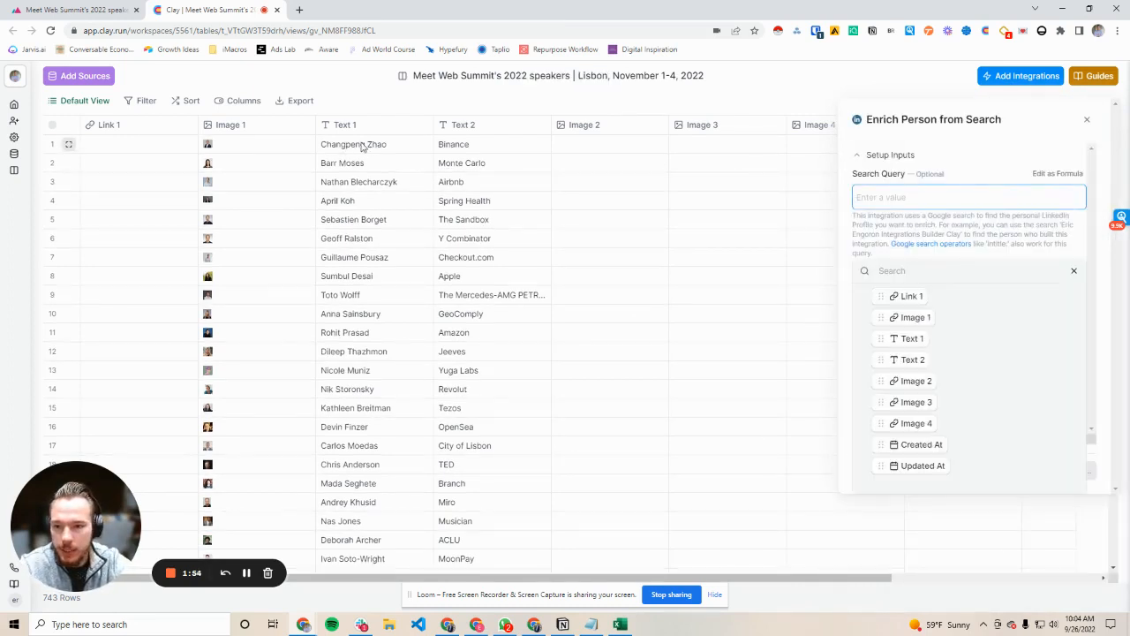
pyautogui.click(913, 341)
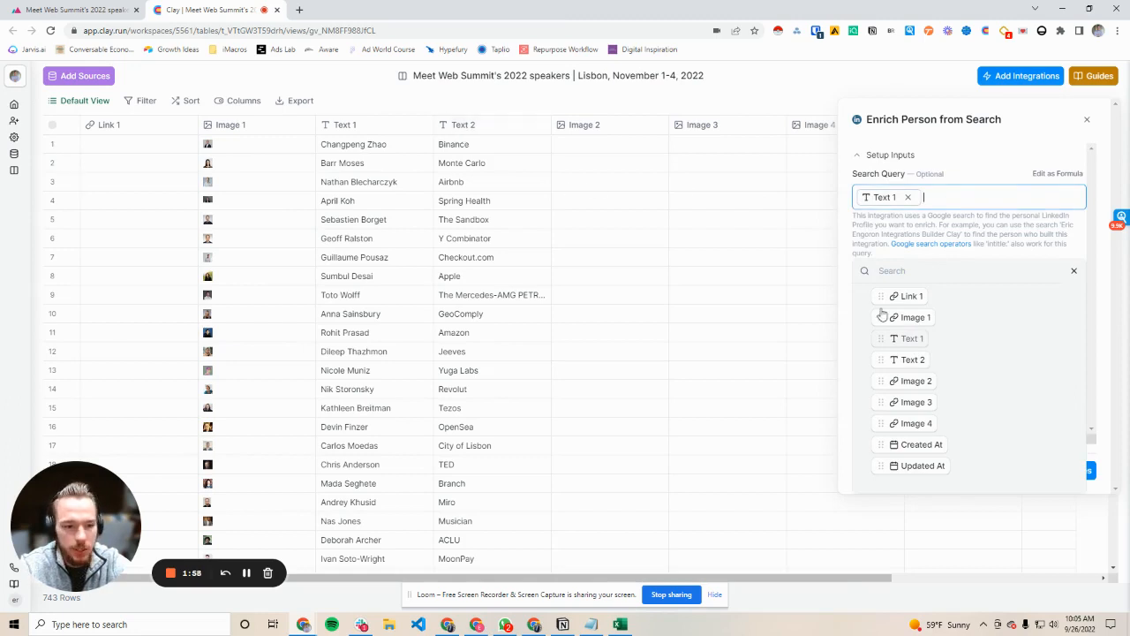
pyautogui.click(910, 359)
pyautogui.click(1072, 273)
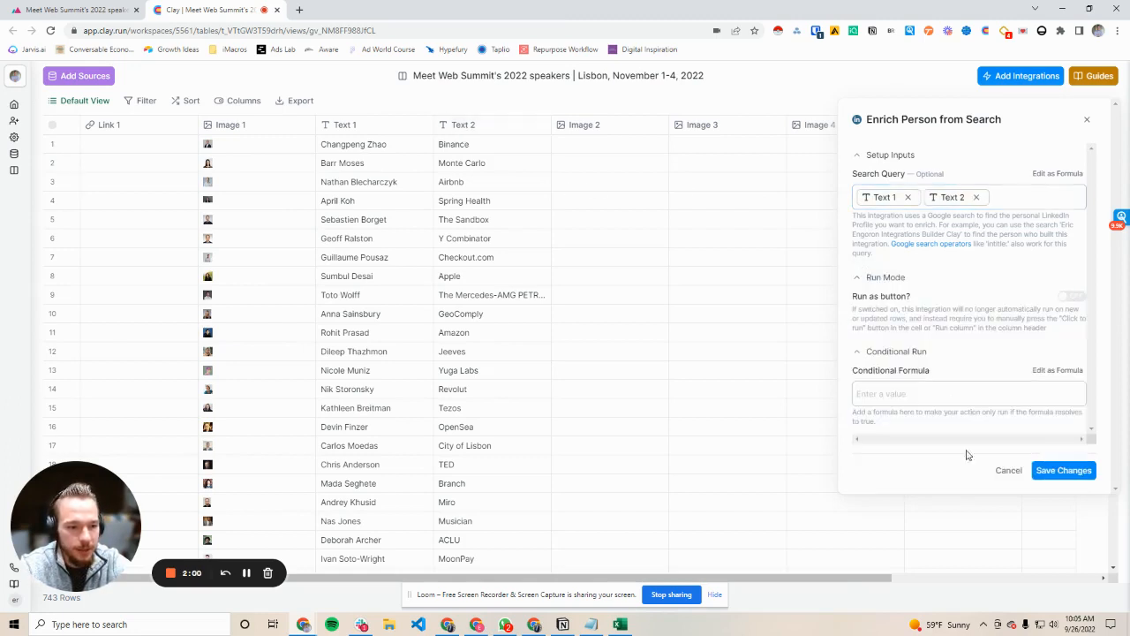
pyautogui.click(1035, 473)
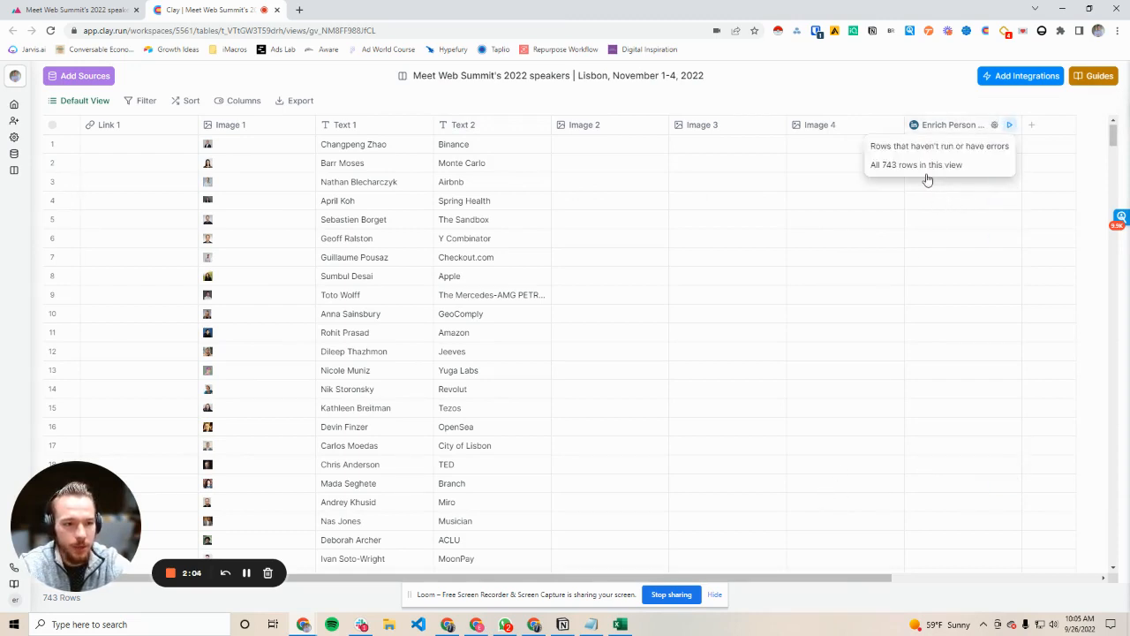
pyautogui.click(925, 175)
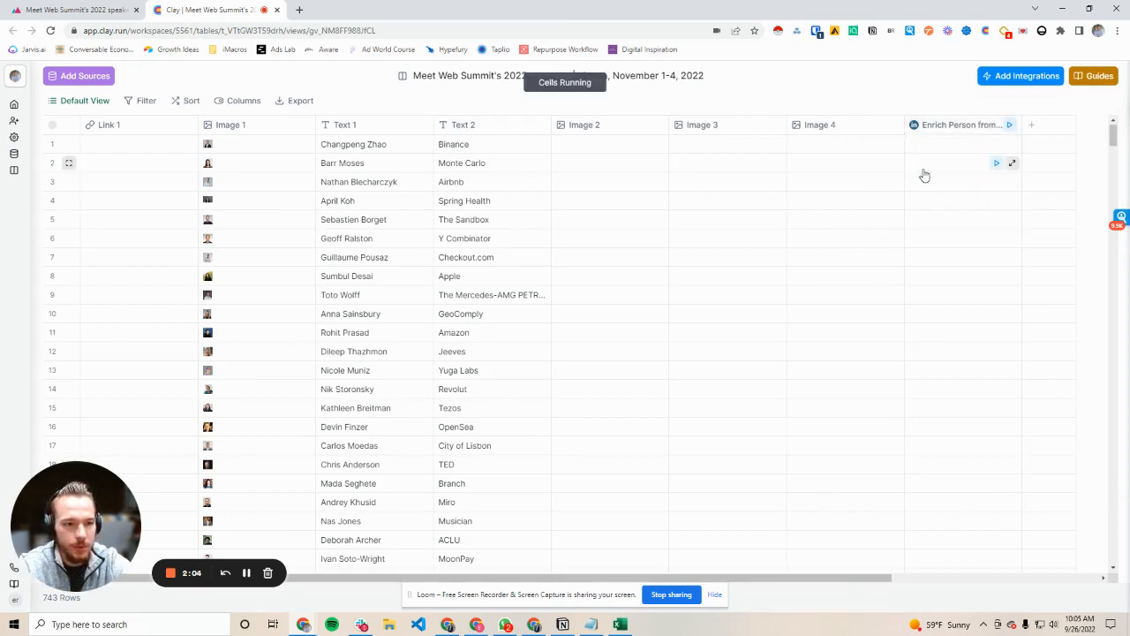
# - Delete the empty Image 2, Link 1, Image 3 and Image 4 columns from the table
pyautogui.click(608, 133)
pyautogui.click(561, 341)
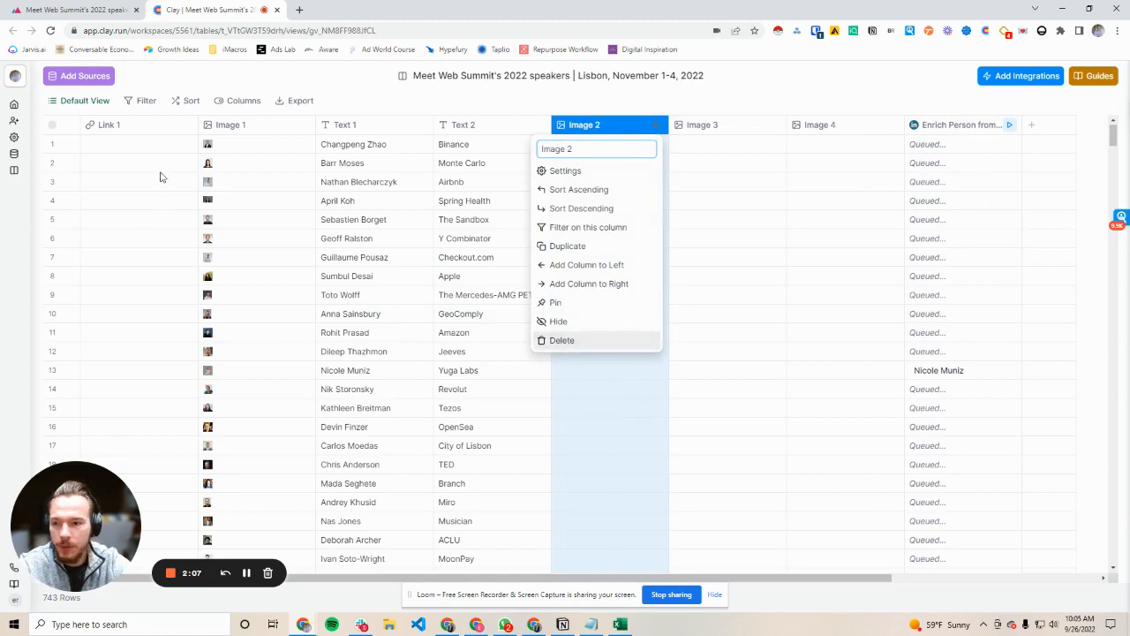
pyautogui.click(136, 129)
pyautogui.click(137, 336)
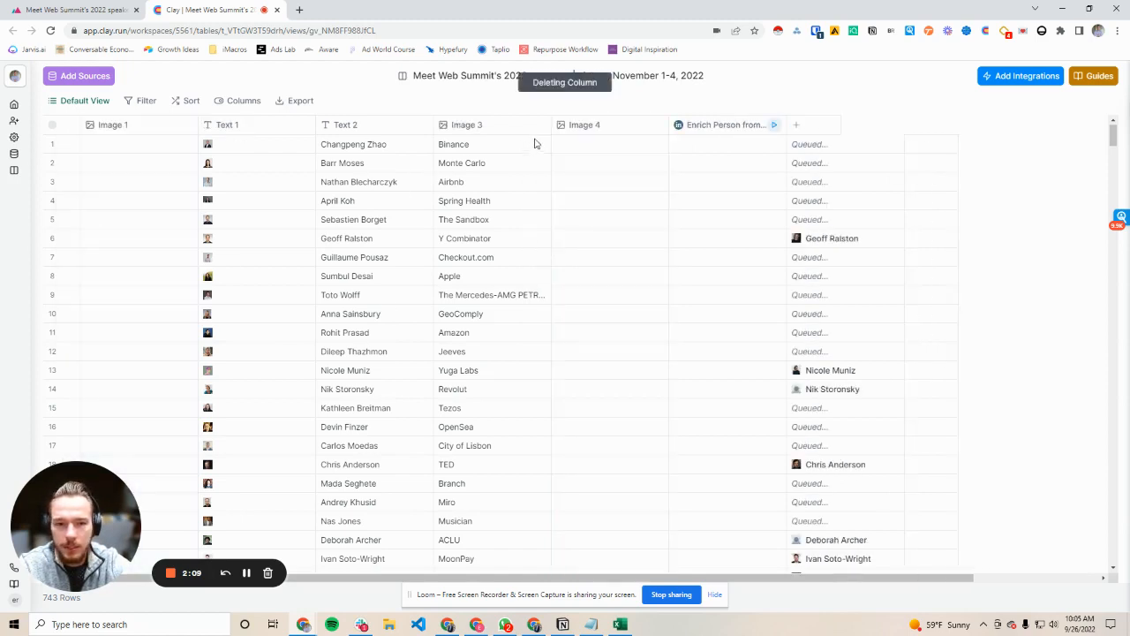
pyautogui.click(486, 127)
pyautogui.click(445, 340)
pyautogui.click(474, 126)
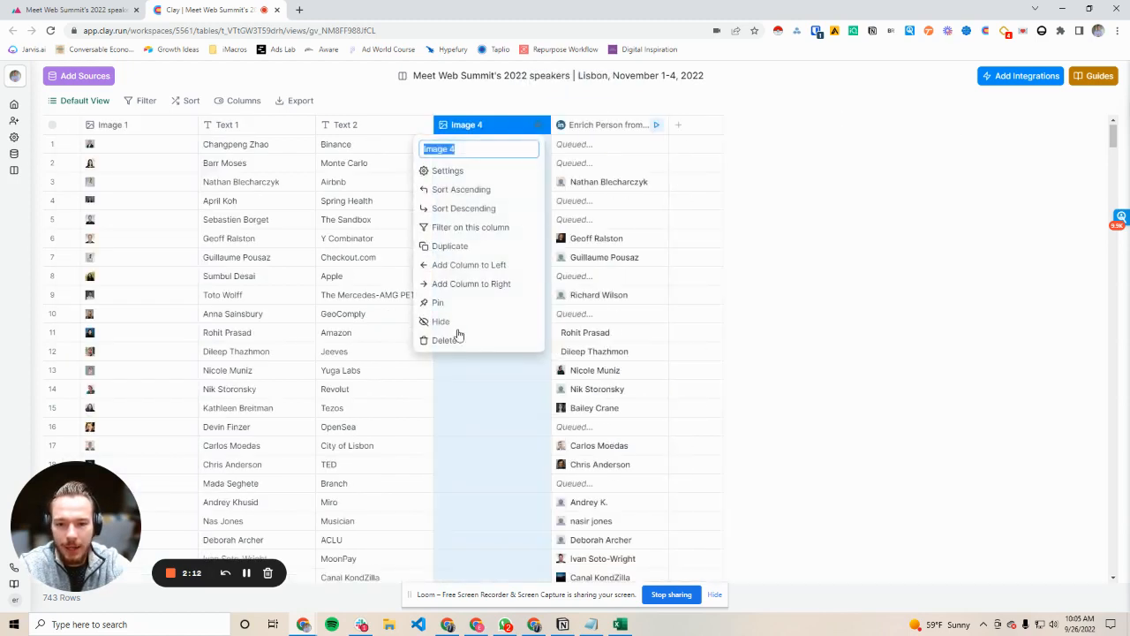
pyautogui.click(457, 340)
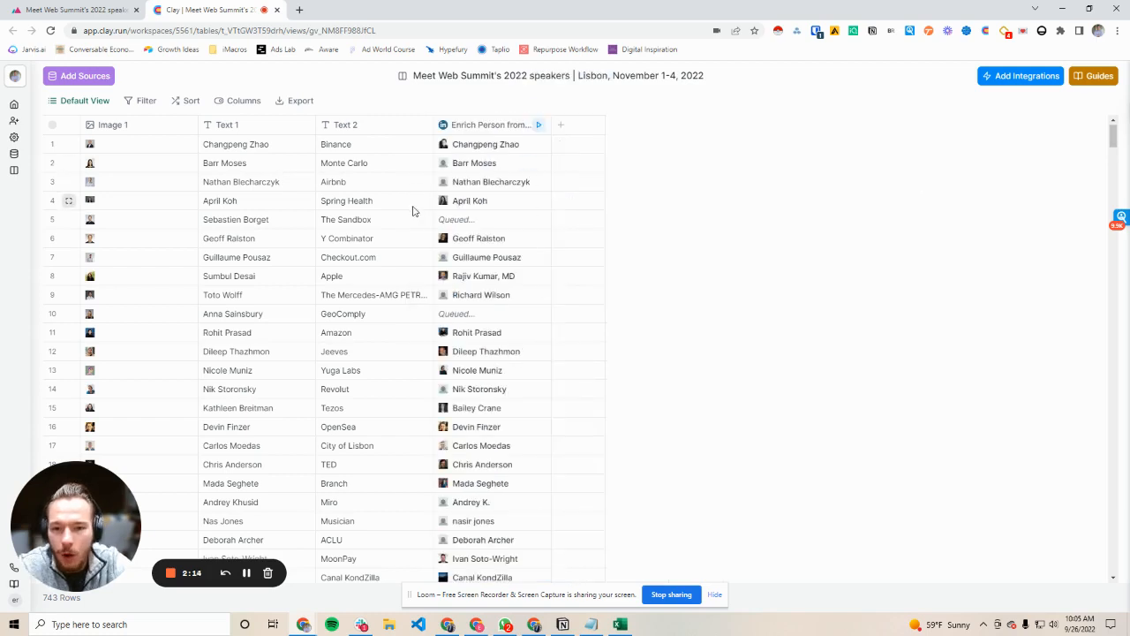
# - Examine the LinkedIn enrichment details returned for the speakers in rows 4 and 8
pyautogui.click(541, 200)
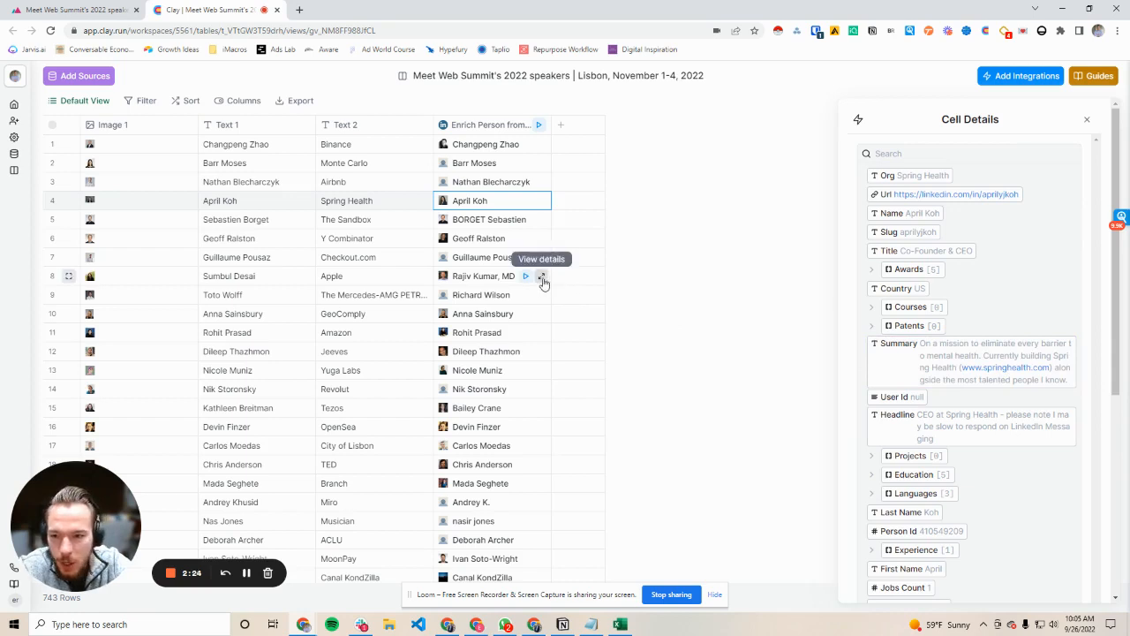
pyautogui.click(534, 277)
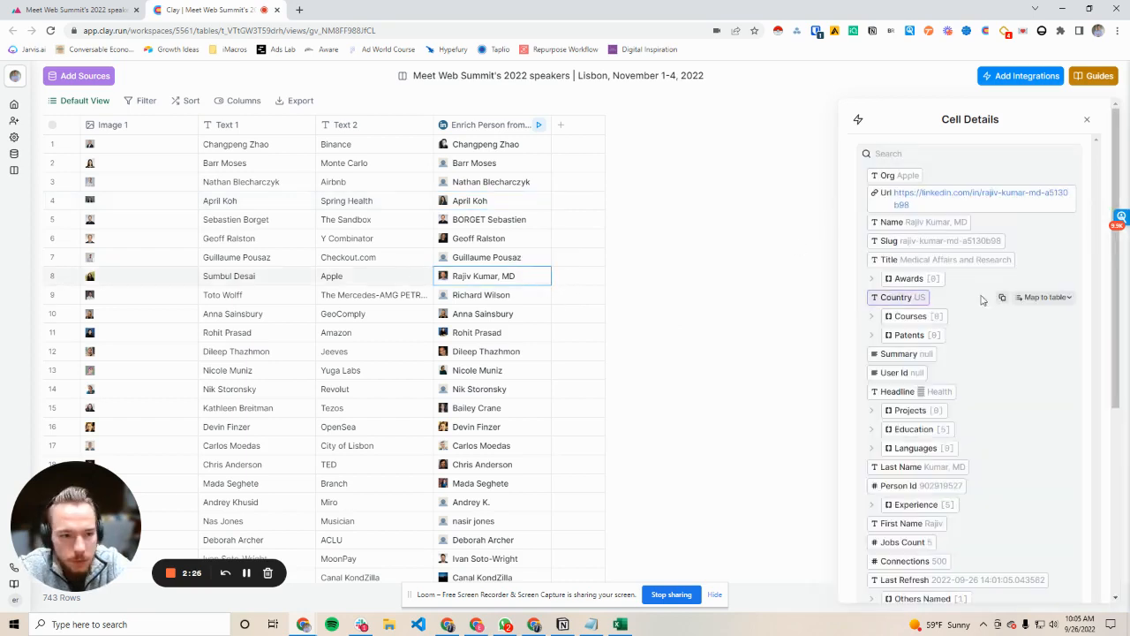
pyautogui.scroll(-2, 984, 308)
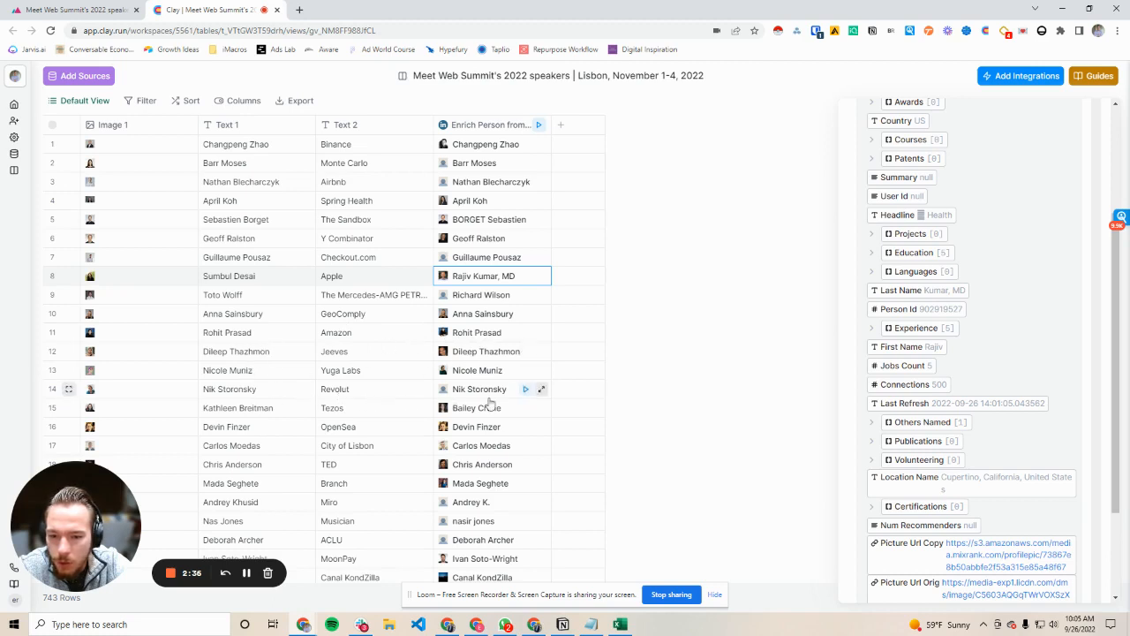
# - Return to the start of row 8's LinkedIn enrichment details and close them
pyautogui.scroll(1, 1019, 184)
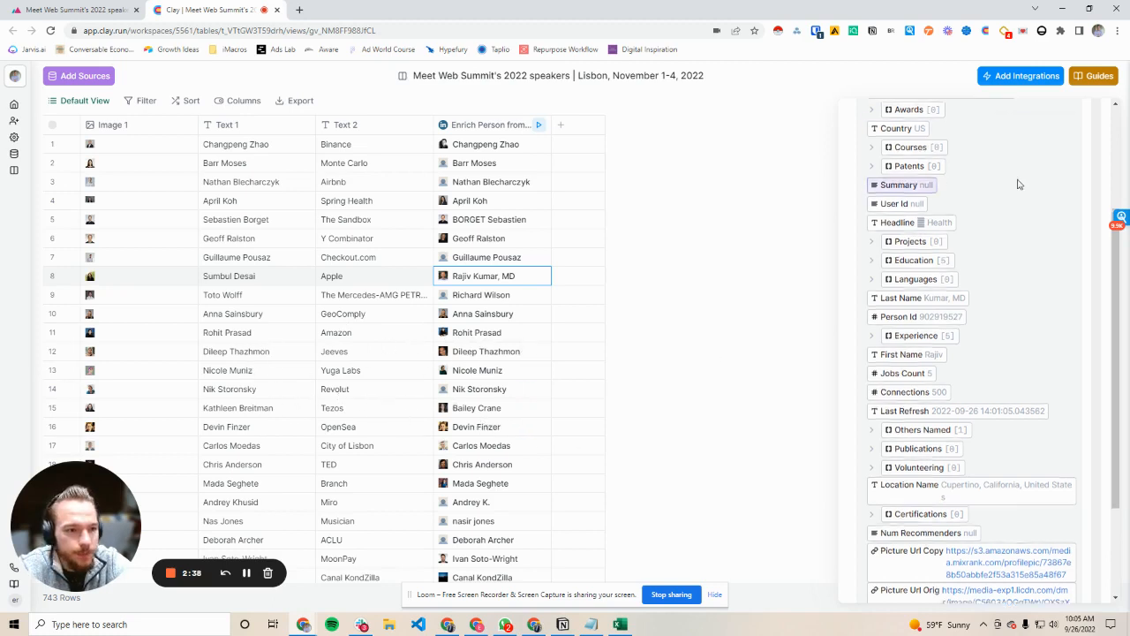
pyautogui.scroll(5, 1018, 183)
pyautogui.click(1085, 122)
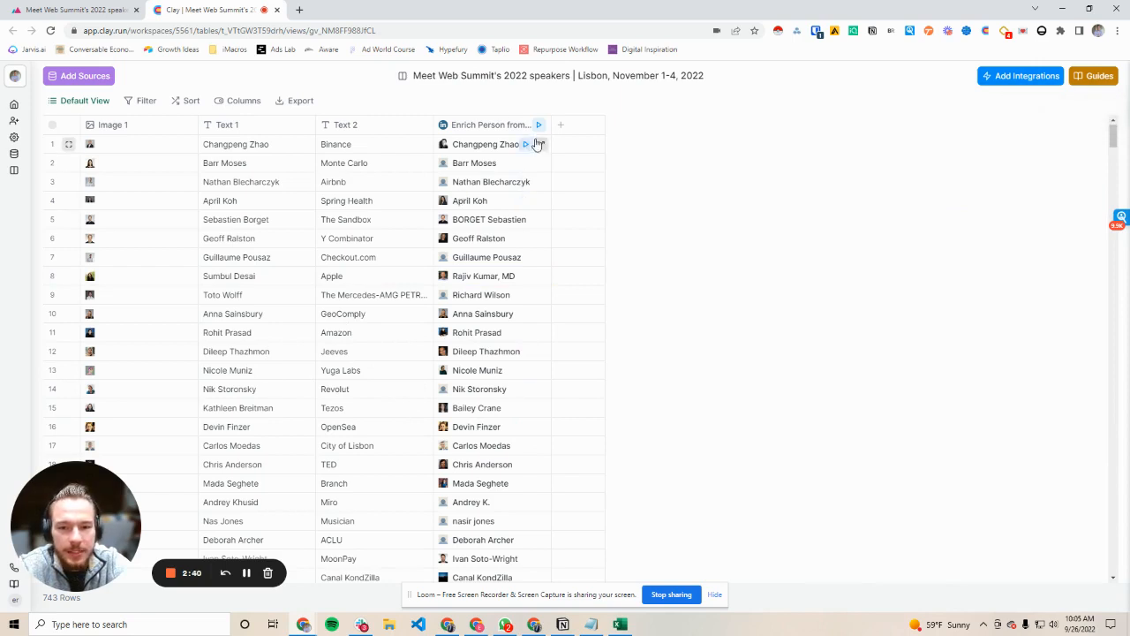
# - Map Company Domain from the Latest Experience data in row 1's enrichment details to a new table column, then close the details
pyautogui.click(537, 144)
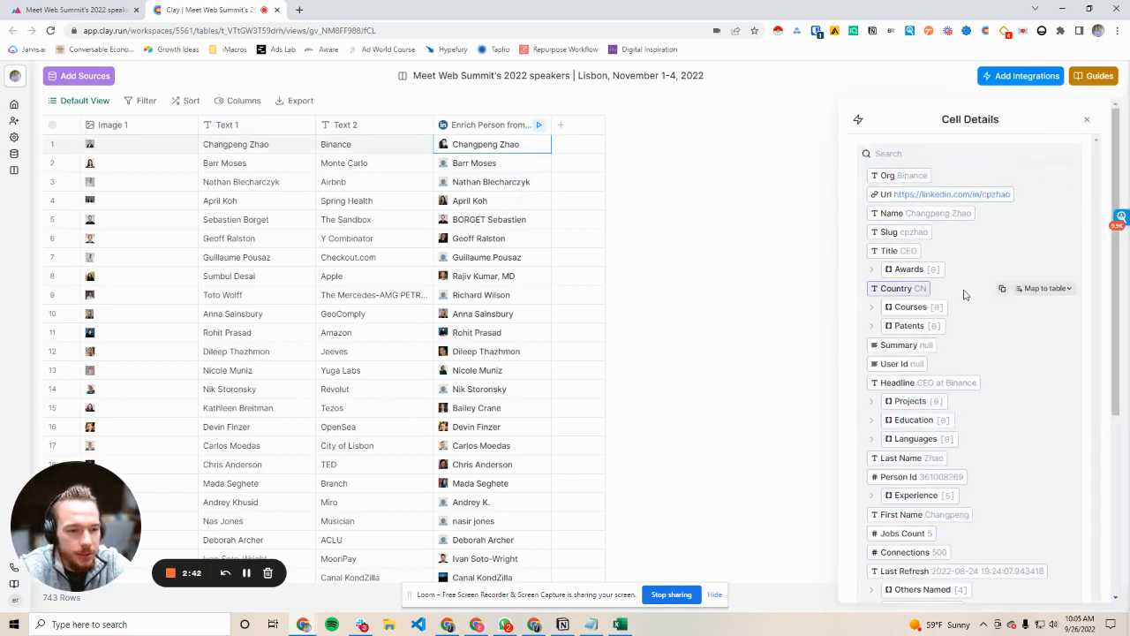
pyautogui.scroll(-4, 967, 295)
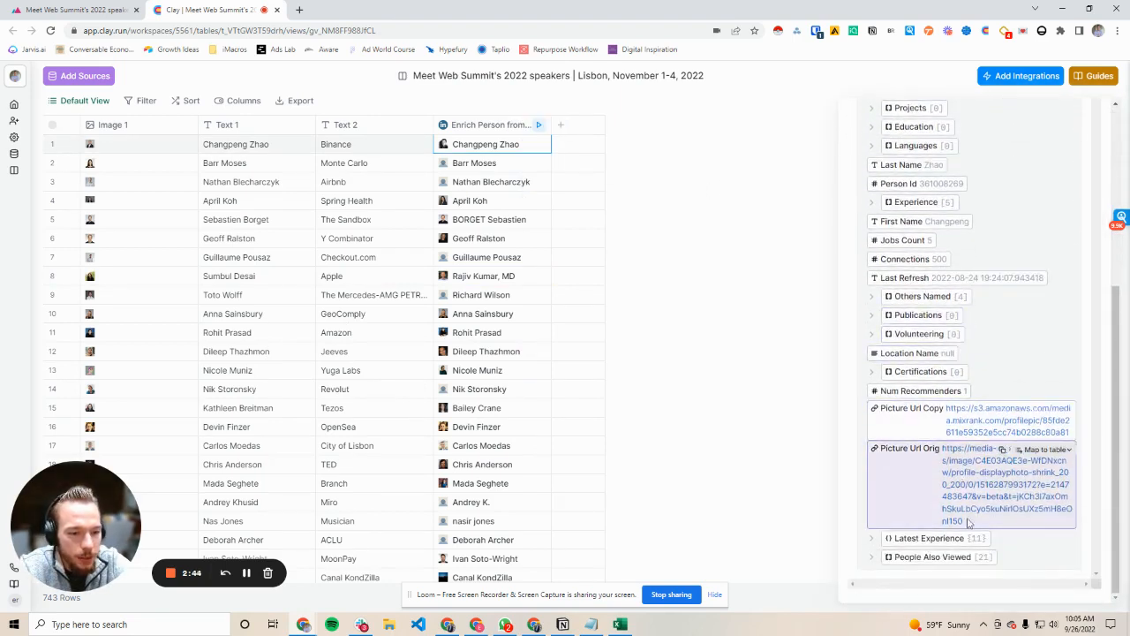
pyautogui.click(961, 546)
pyautogui.scroll(-3, 936, 494)
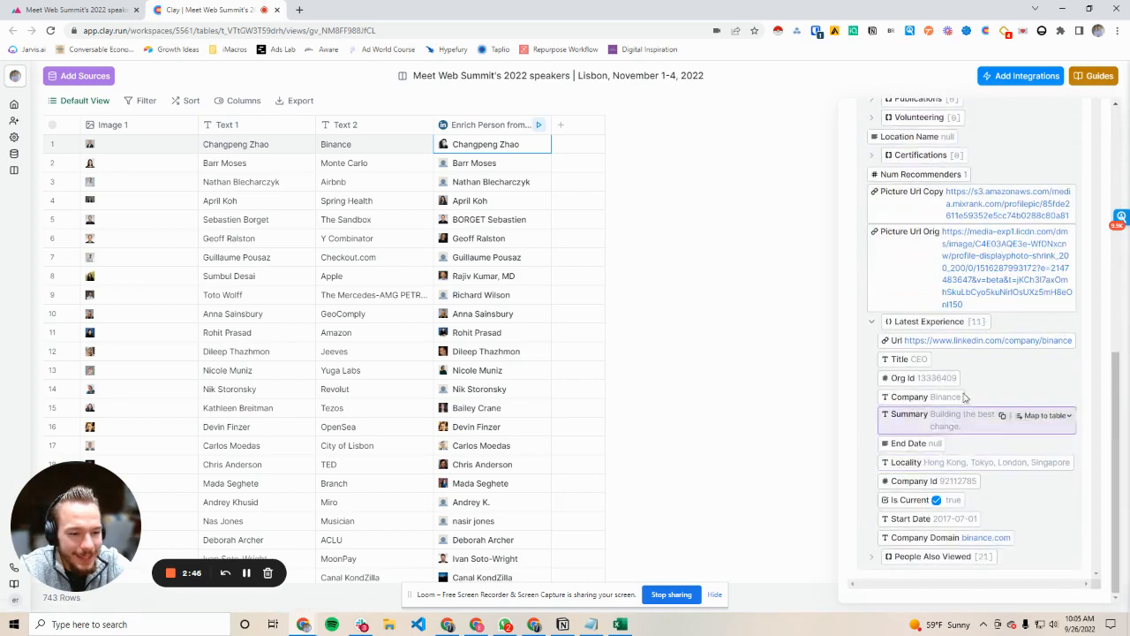
pyautogui.moveTo(1024, 548)
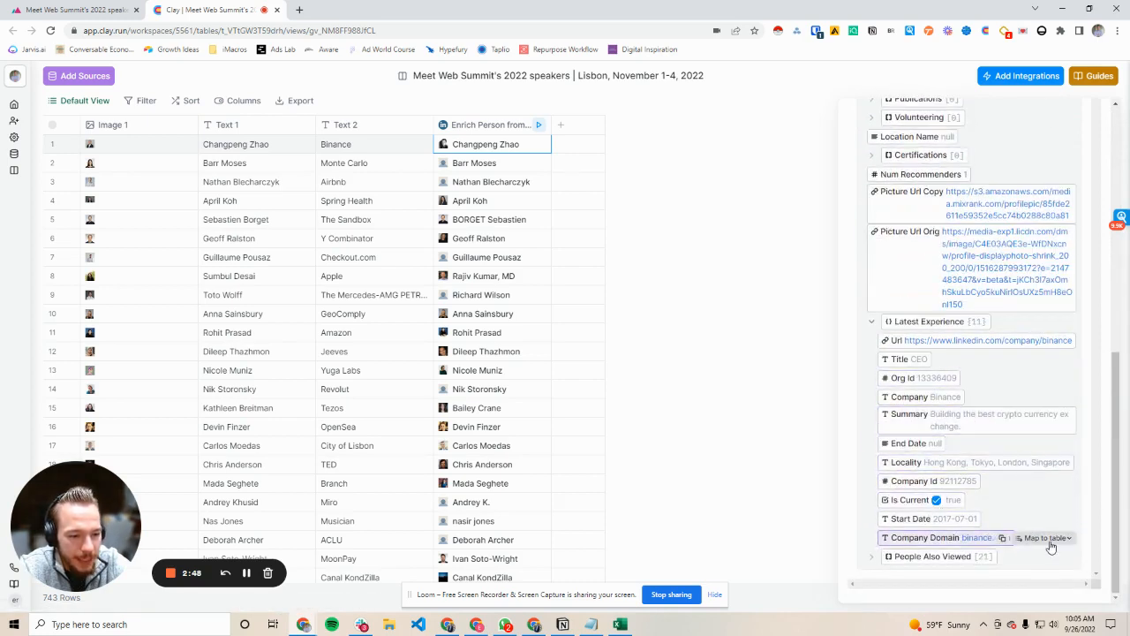
pyautogui.click(1048, 538)
pyautogui.click(976, 518)
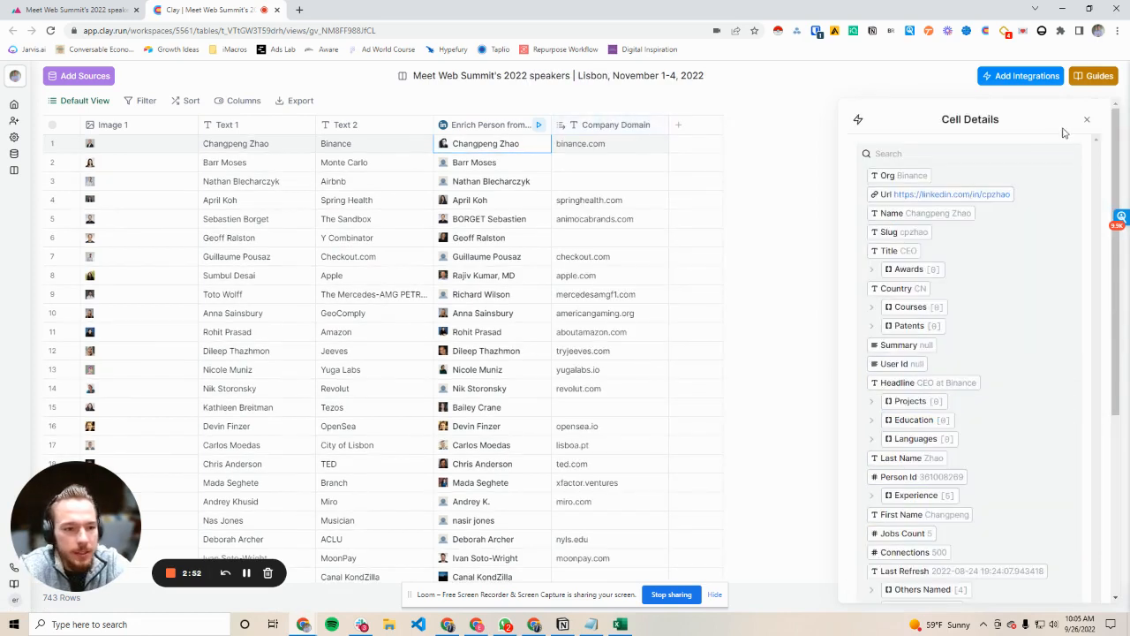
pyautogui.click(1087, 121)
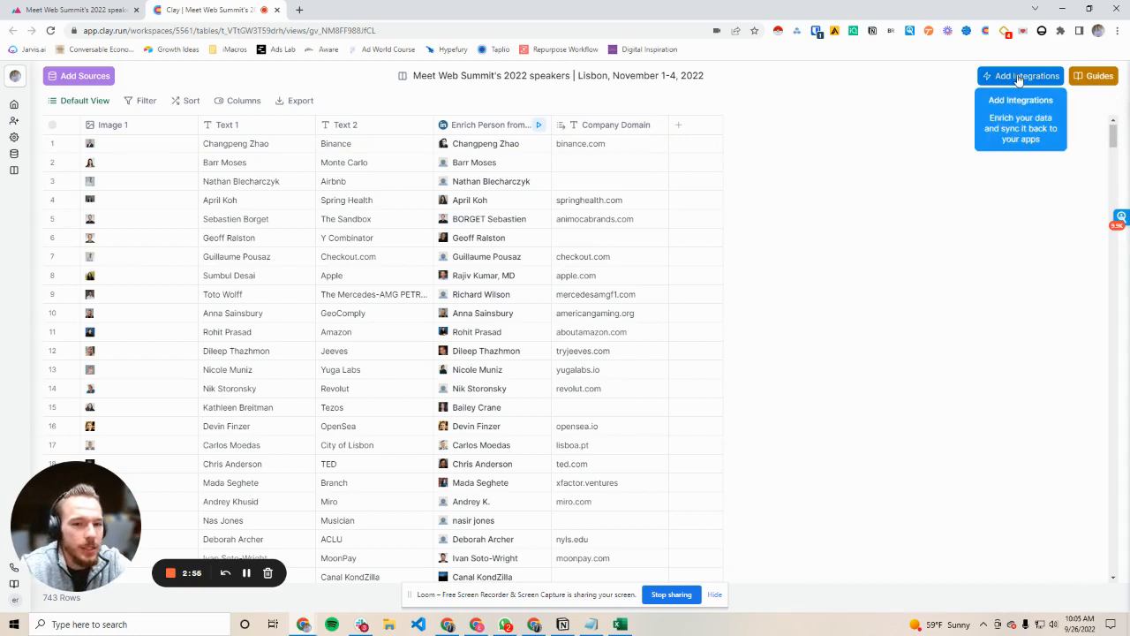
# - Add the Find Work Email action from Clay Enrichments to the speakers table
pyautogui.click(1015, 78)
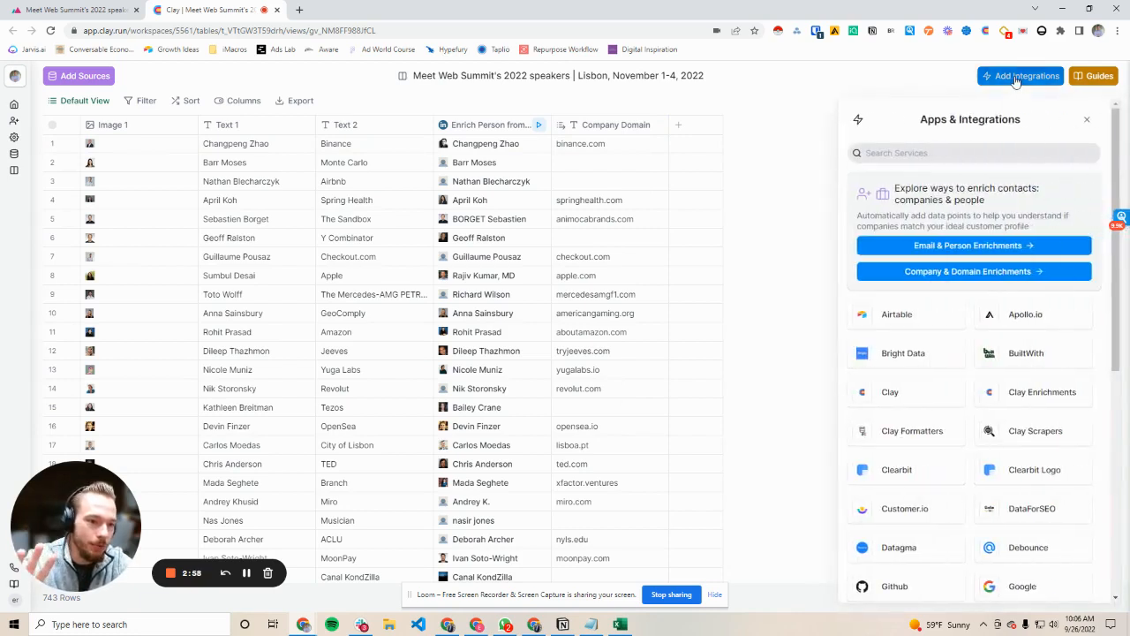
pyautogui.click(1023, 394)
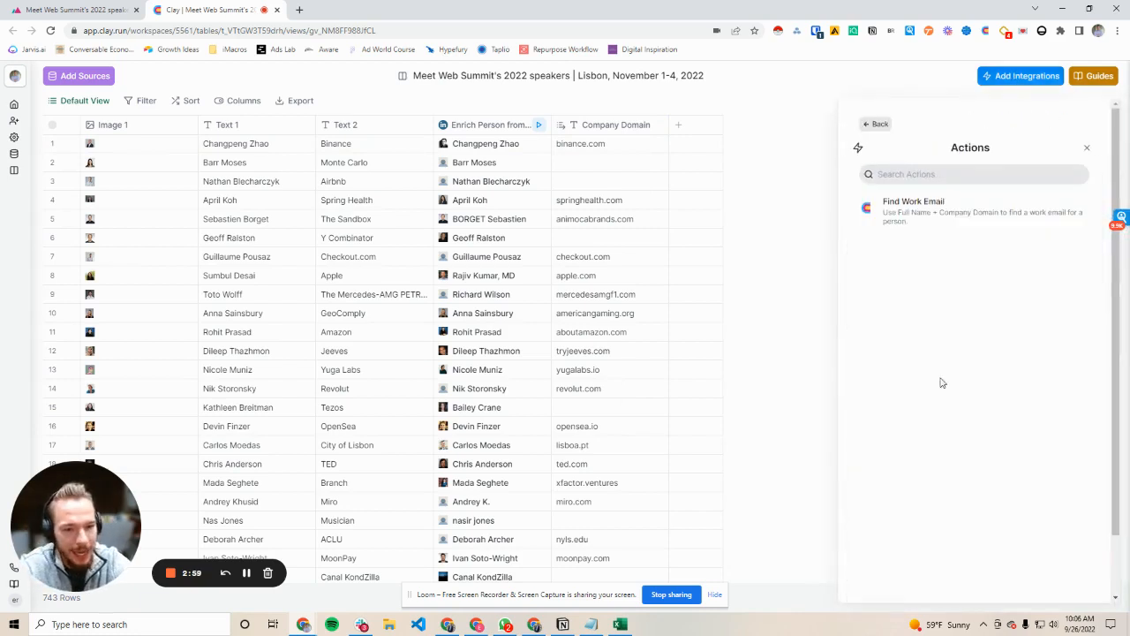
pyautogui.click(927, 212)
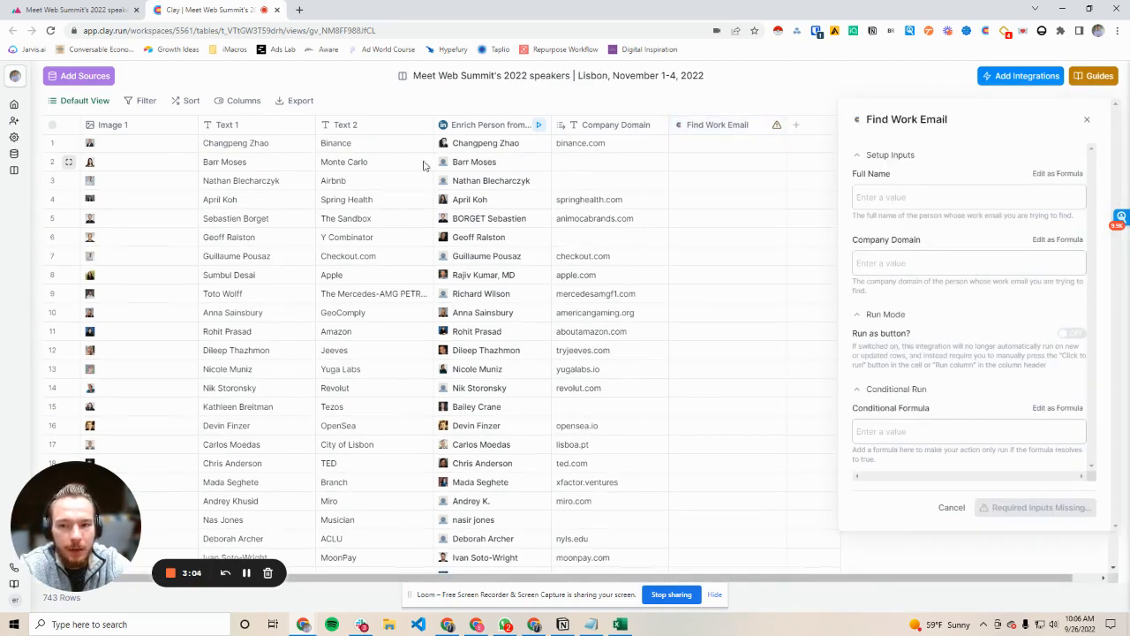
# - Map Full Name to the Text 1 column and Company Domain to the Company Domain column, then save the Find Work Email setup
pyautogui.click(923, 201)
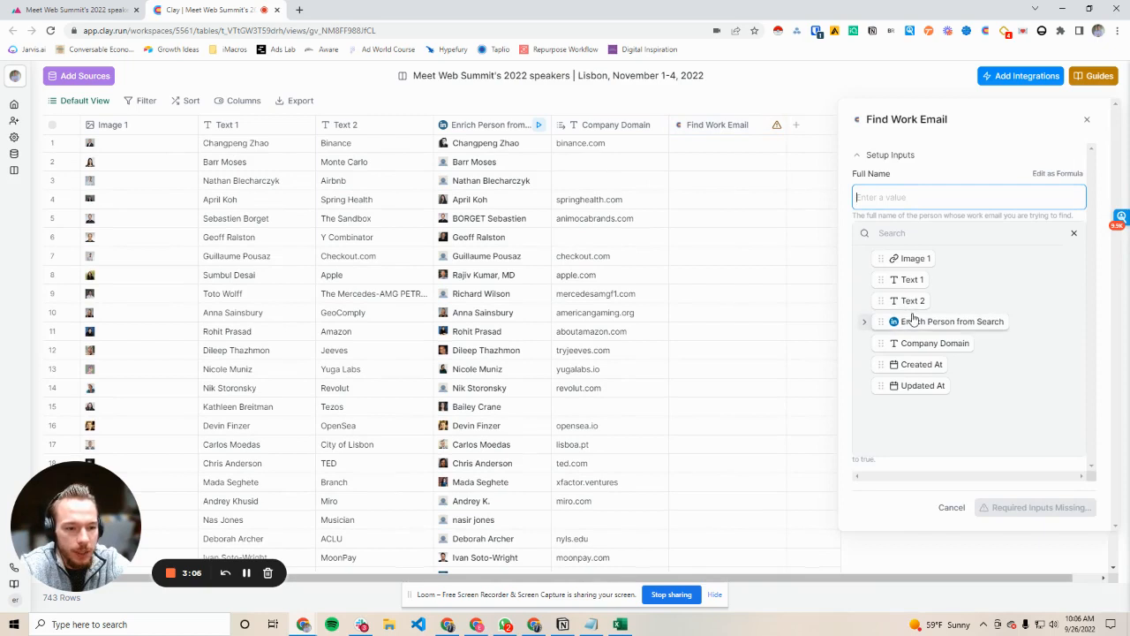
pyautogui.click(910, 281)
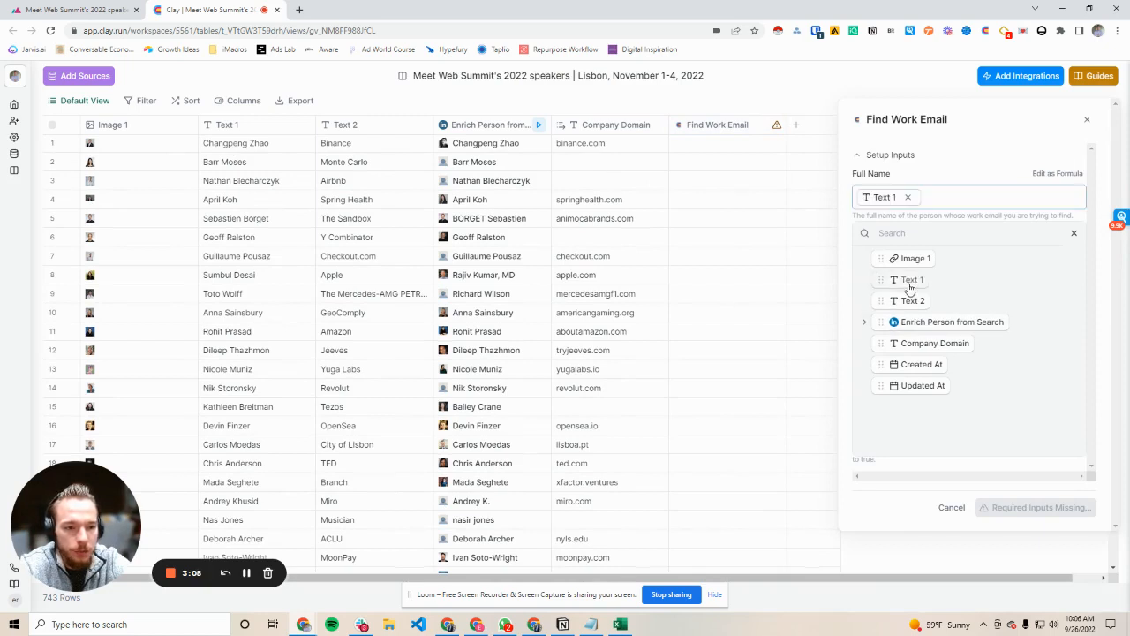
pyautogui.click(1073, 237)
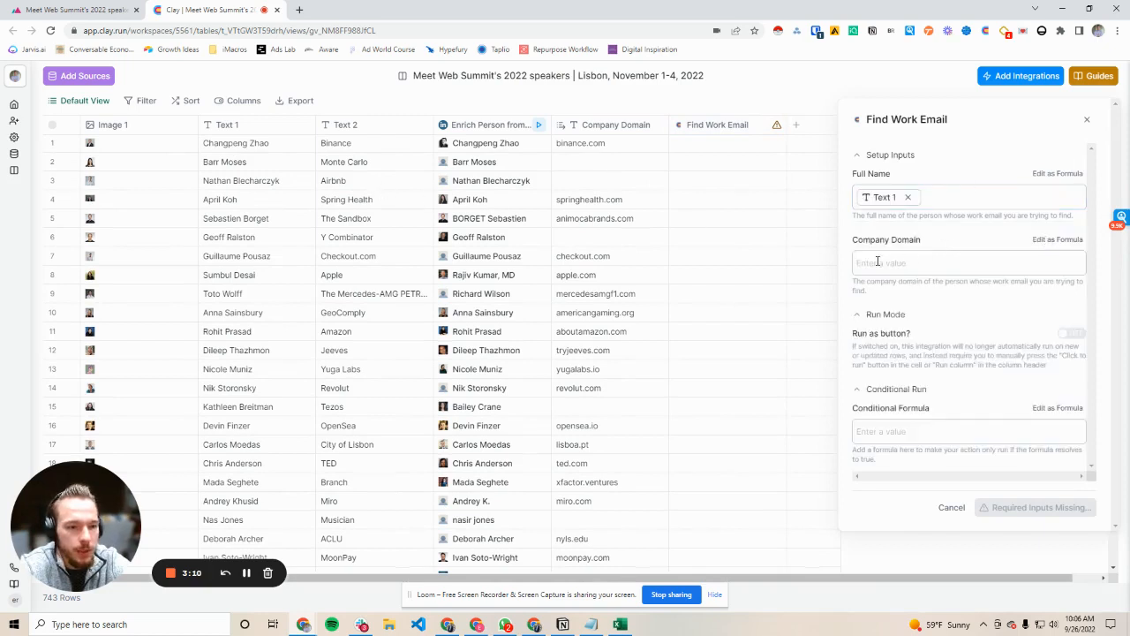
pyautogui.click(885, 271)
pyautogui.click(929, 420)
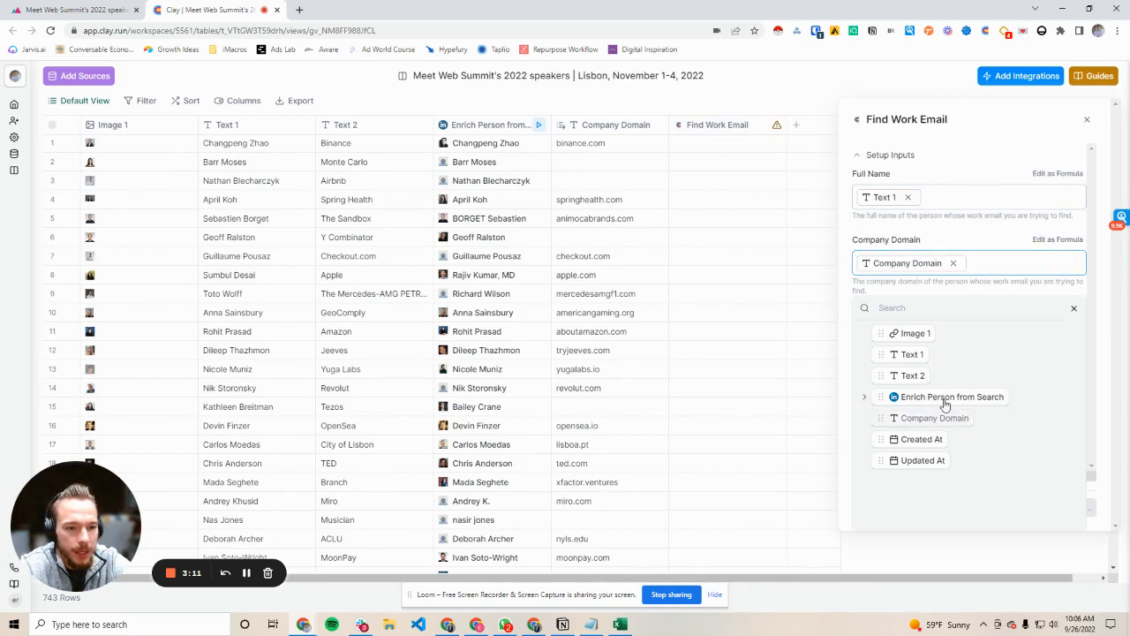
pyautogui.click(1074, 307)
pyautogui.click(1065, 508)
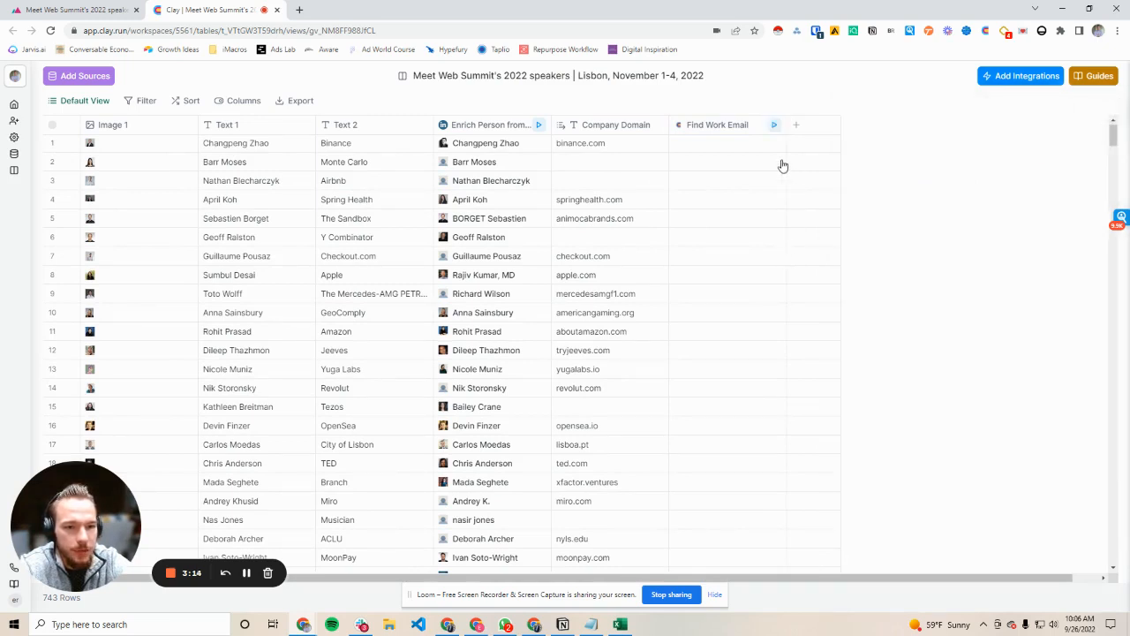
# - Run the Find Work Email column for the table's rows and review the email results down the table
pyautogui.click(775, 130)
pyautogui.click(697, 166)
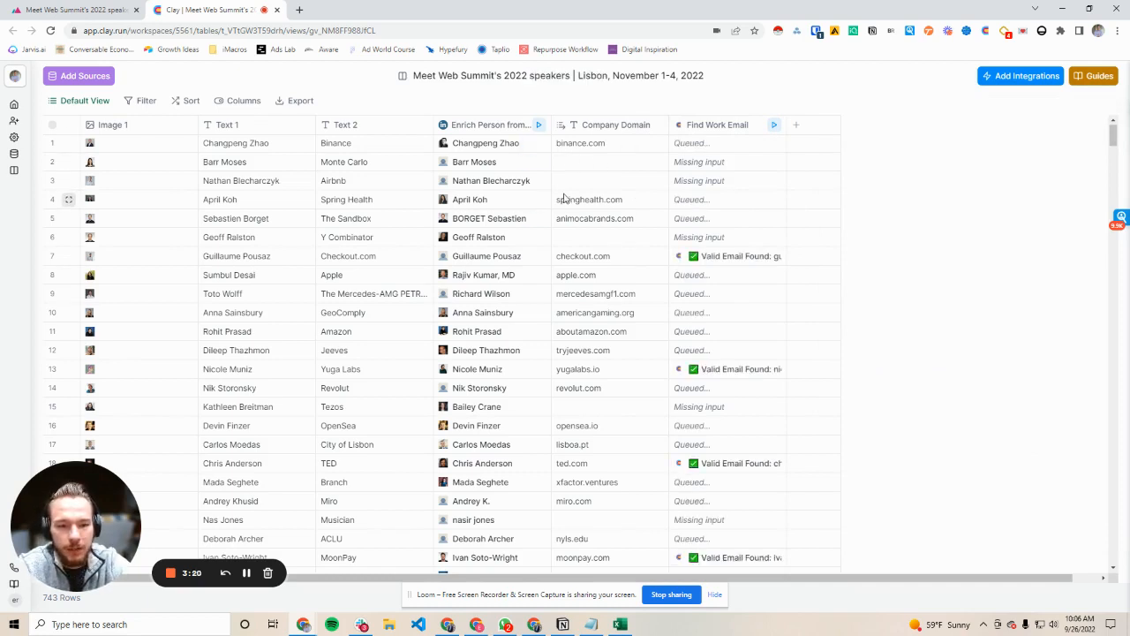
pyautogui.scroll(-4, 730, 343)
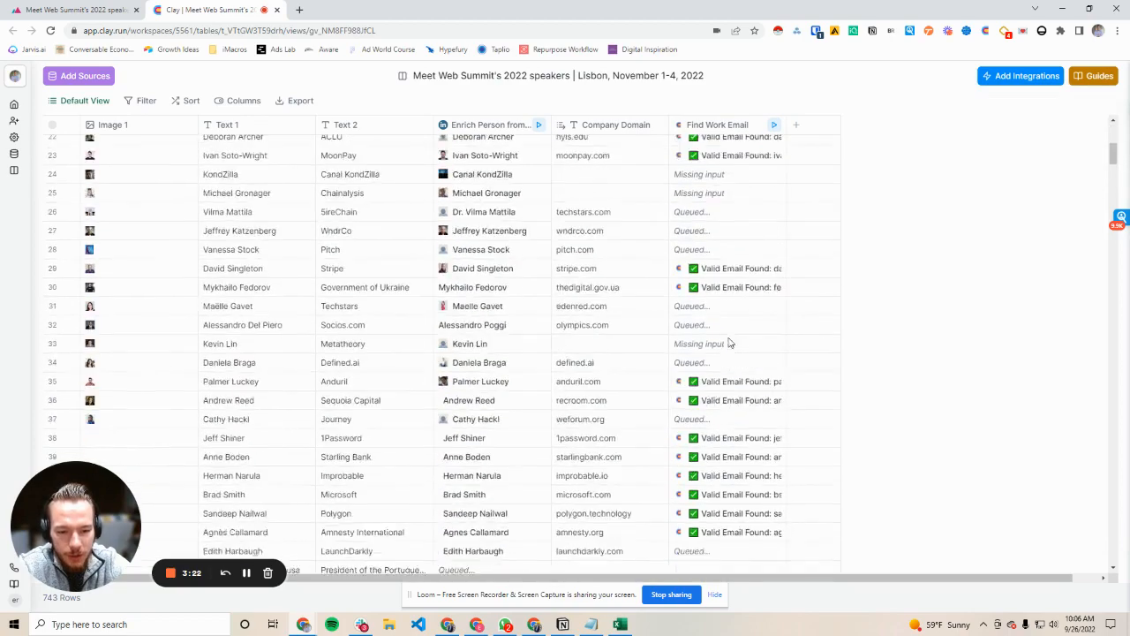
pyautogui.scroll(-4, 730, 343)
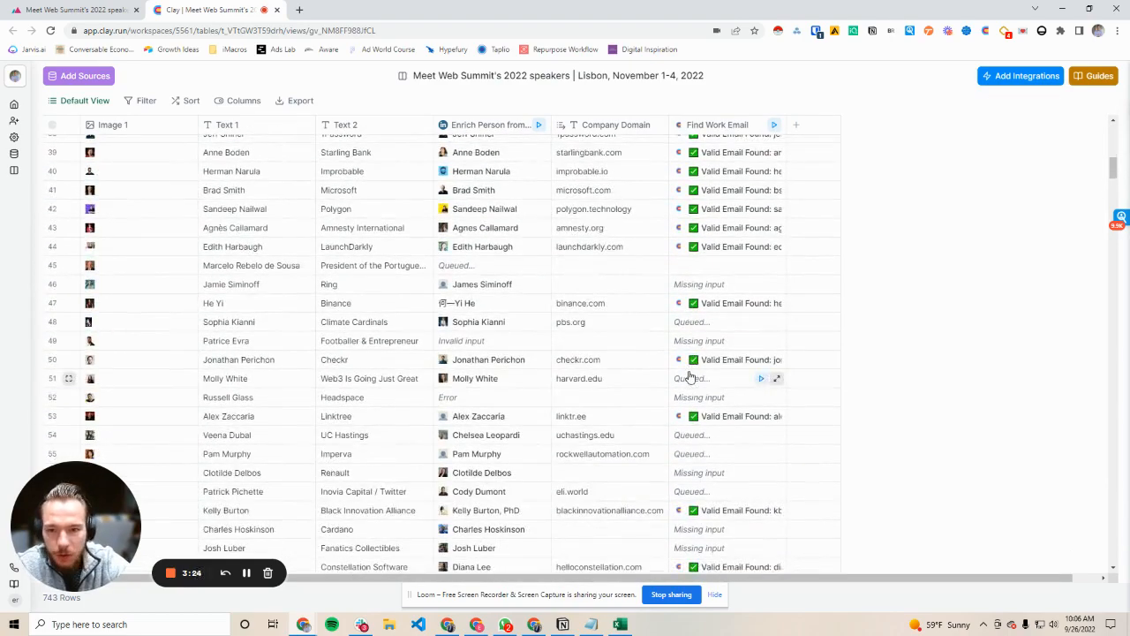
pyautogui.scroll(-6, 690, 378)
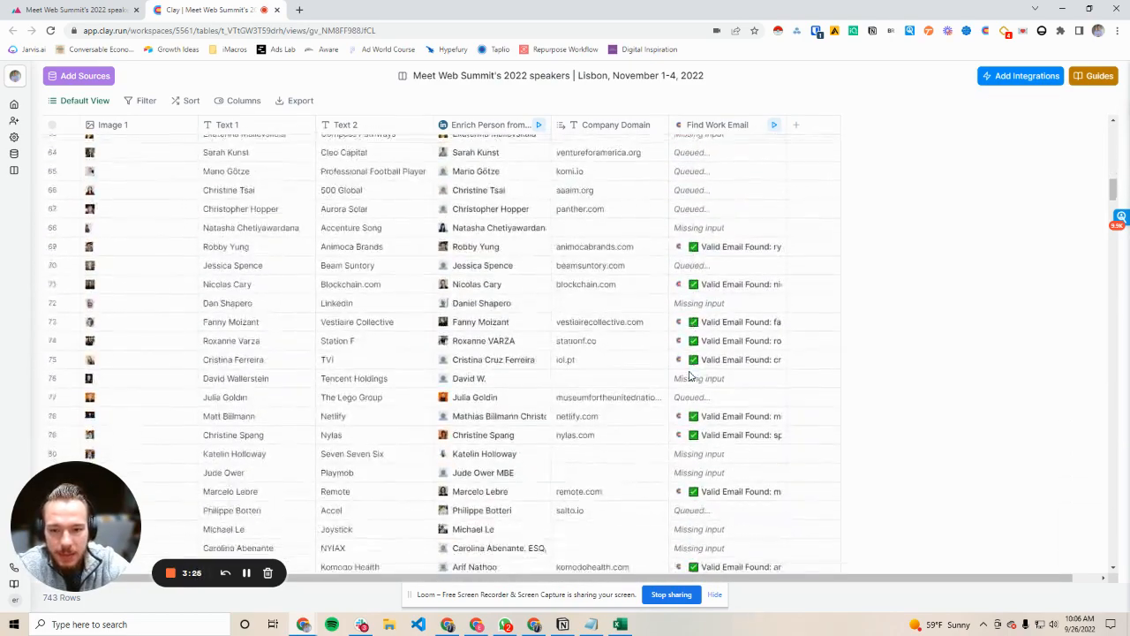
pyautogui.scroll(-5, 690, 378)
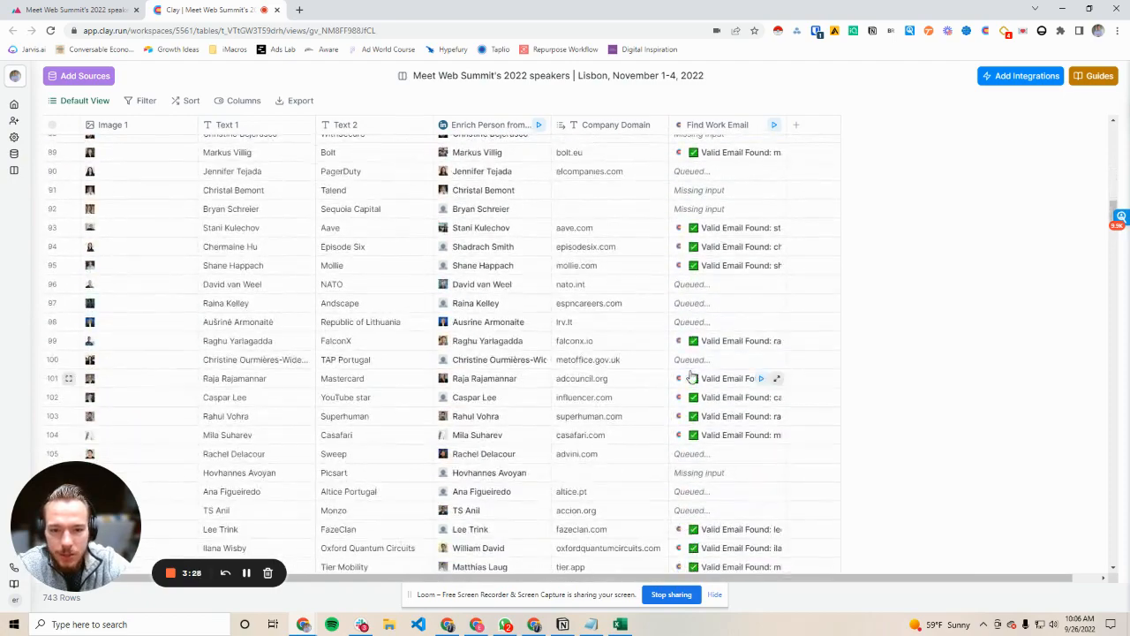
pyautogui.scroll(9, 467, 354)
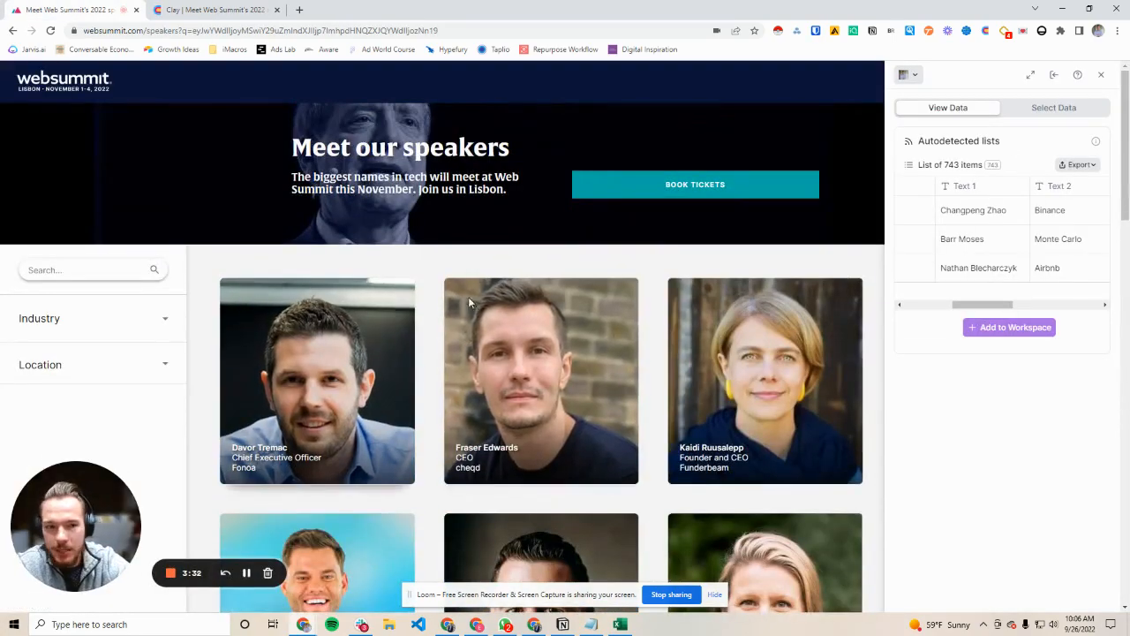
# - Switch to the Web Summit speakers page and close the Clay scraping panel
pyautogui.click(1102, 75)
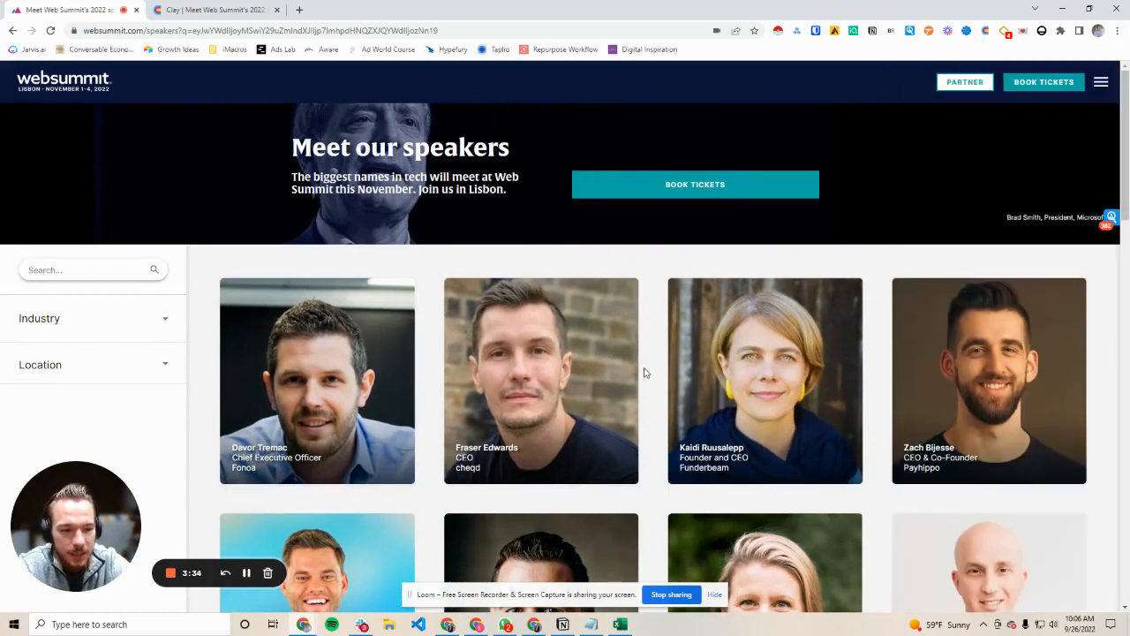